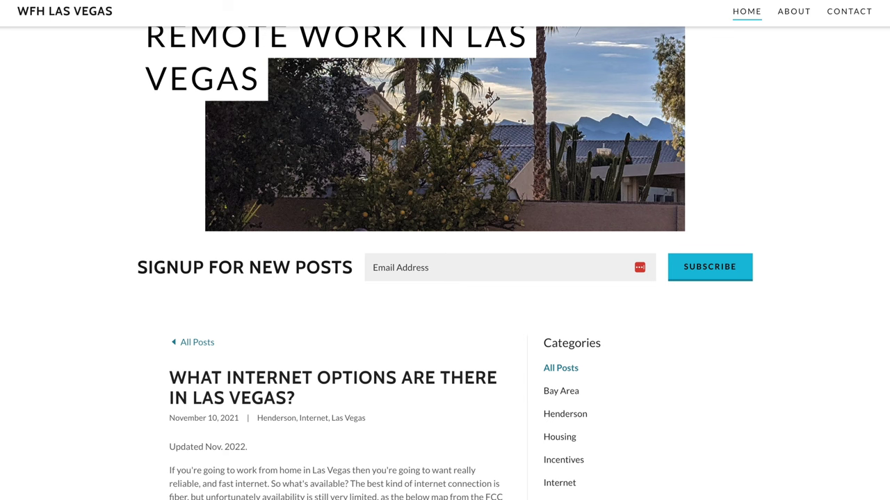
Step: Read the blog post about Las Vegas internet options, covering the fiber map and the CenturyLink and Cox sections
scroll(179, 143, up, 3)
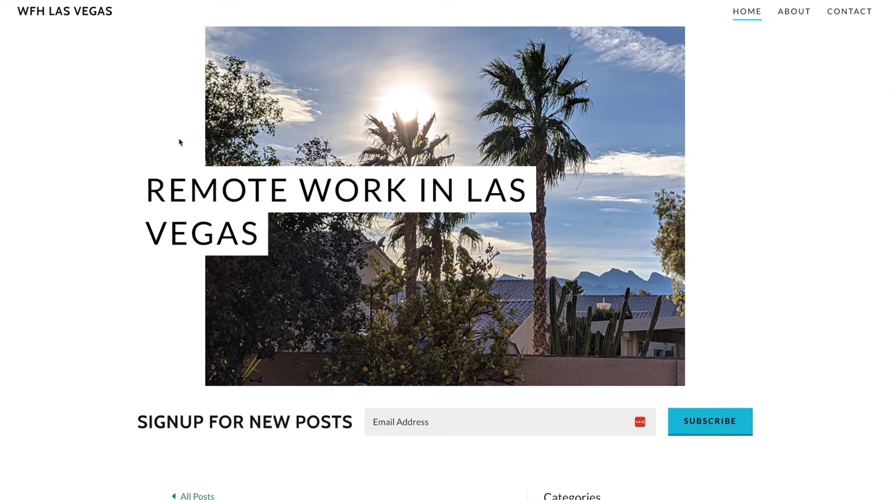
scroll(361, 302, down, 6)
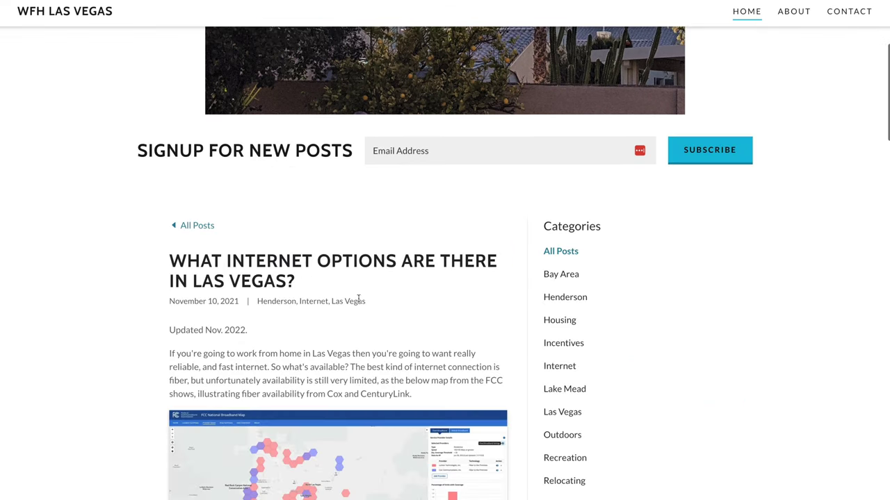
scroll(394, 367, down, 1)
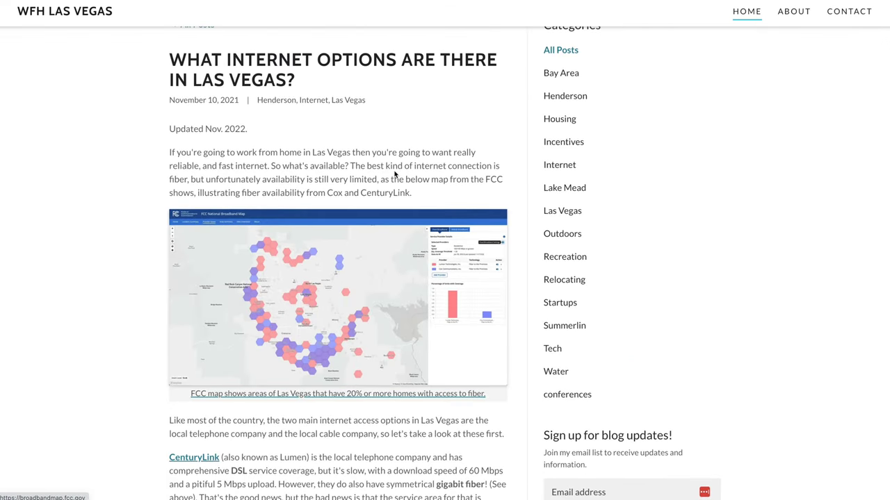
scroll(393, 362, down, 3)
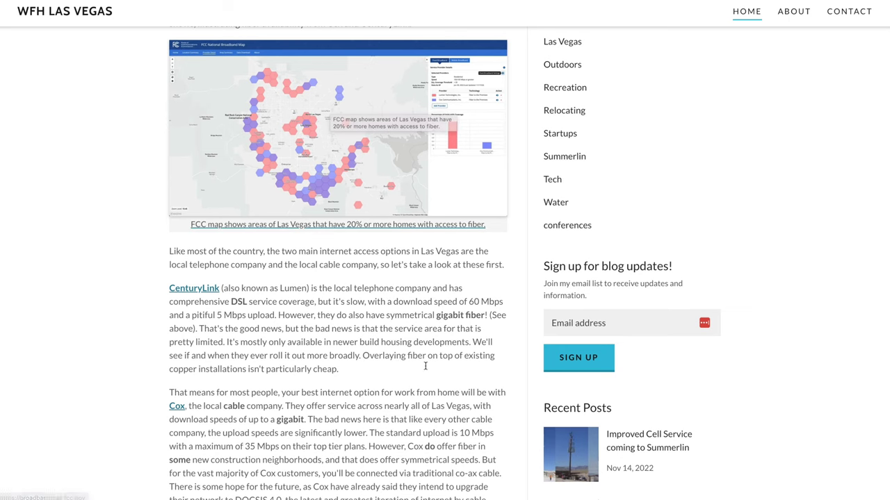
scroll(371, 283, down, 10)
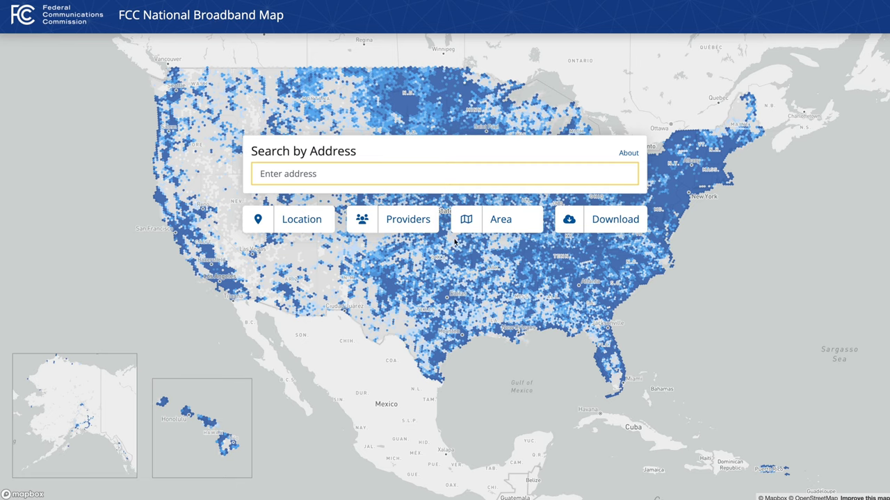
Step: Open the area summary of the broadband map and display Clark County, NV using a county search
click(522, 231)
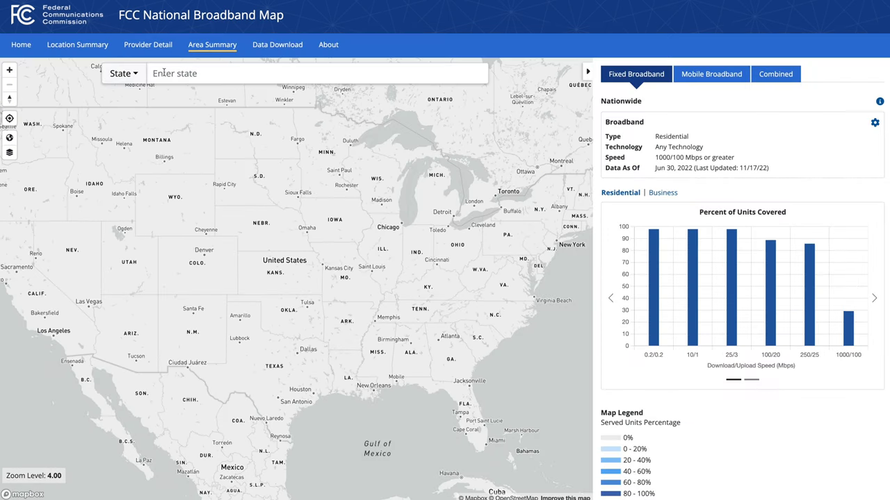
click(124, 73)
click(123, 114)
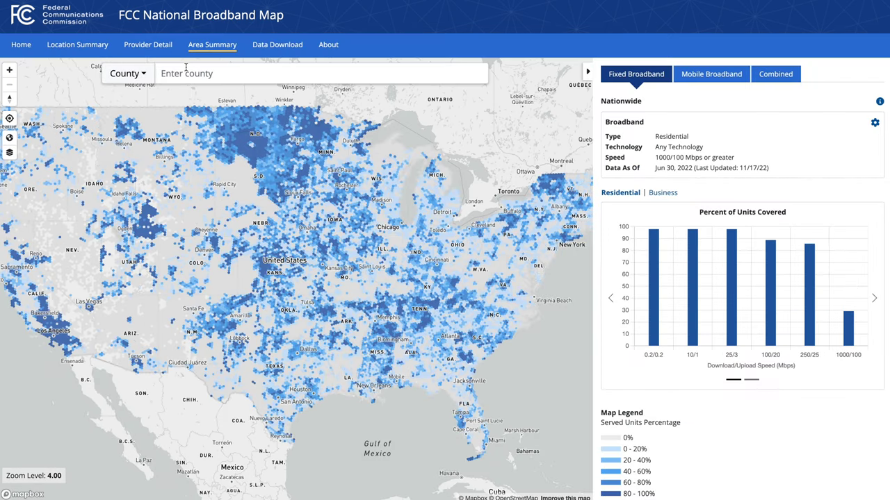
click(185, 68)
text(clark)
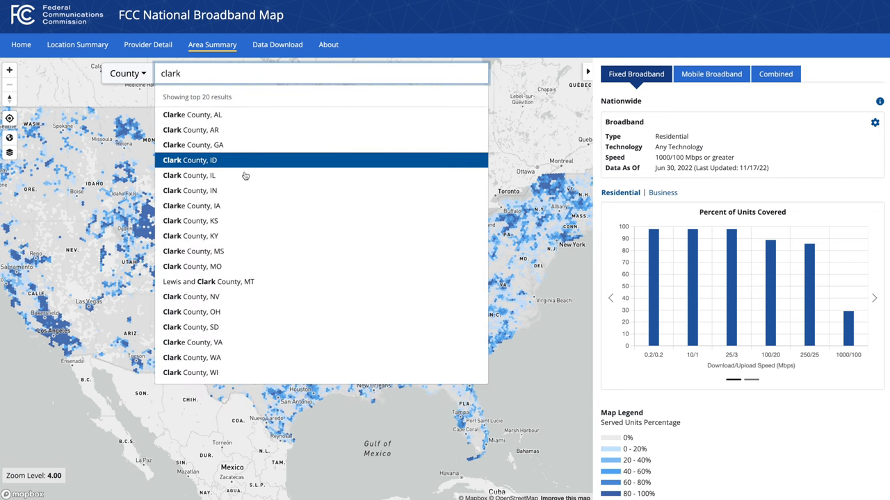
click(213, 297)
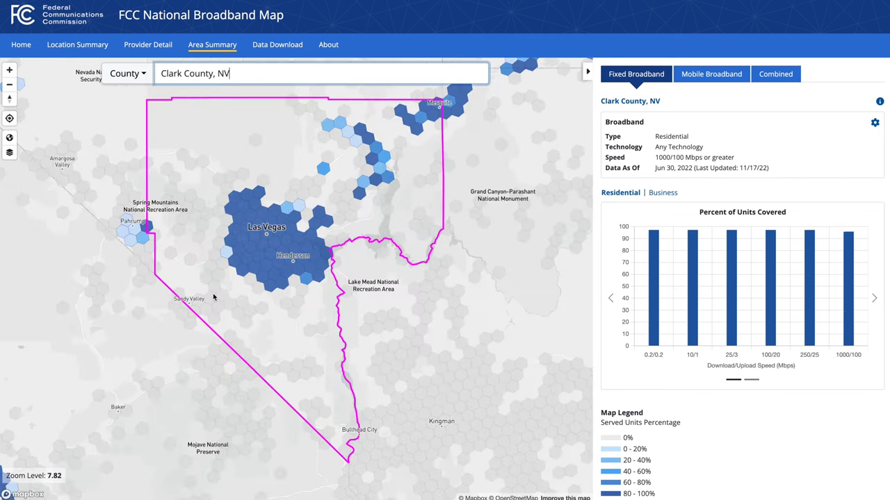
Step: Examine the broadband coverage percentages across the Las Vegas valley, down to the neighborhoods around North Las Vegas Airport
double_click(277, 235)
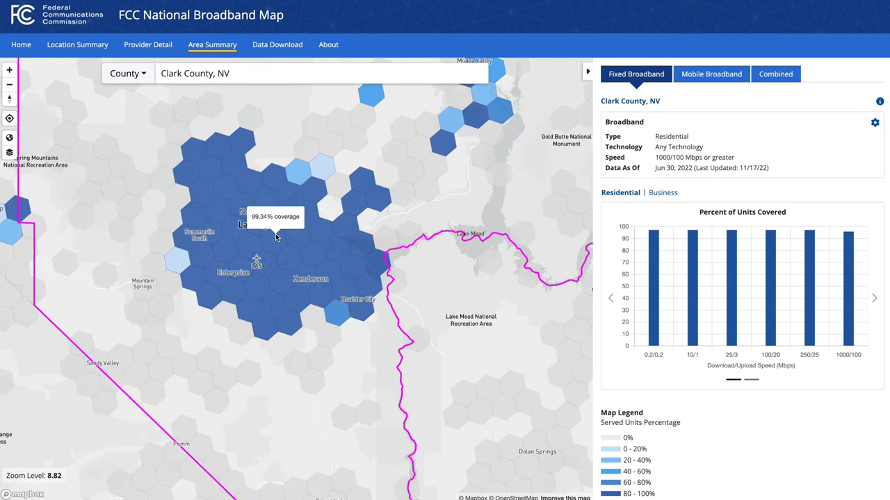
double_click(275, 233)
drag(184, 179, 209, 226)
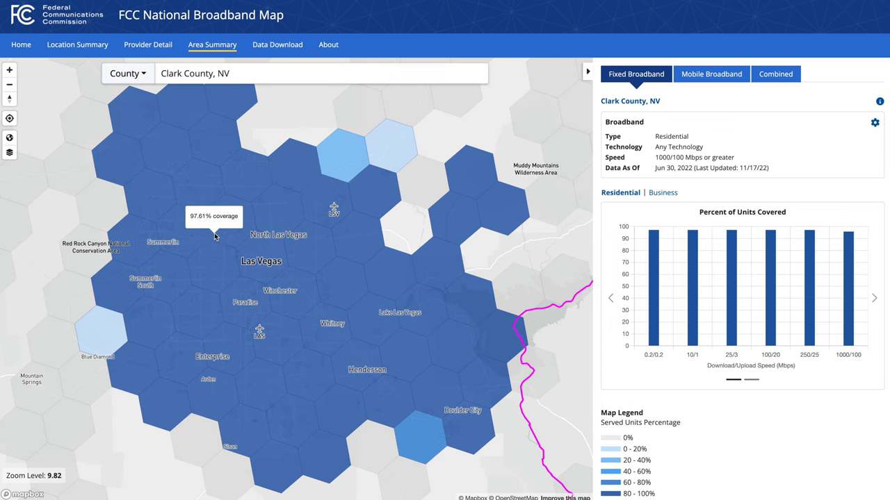
double_click(214, 233)
double_click(223, 223)
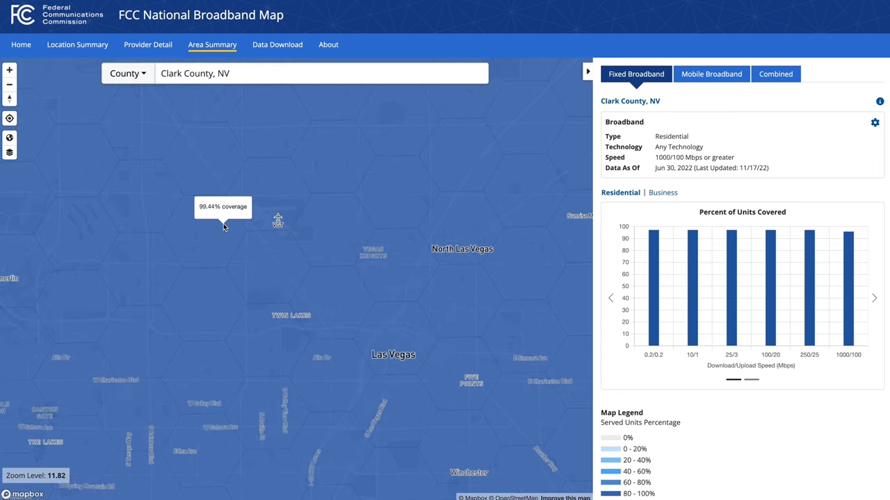
double_click(244, 254)
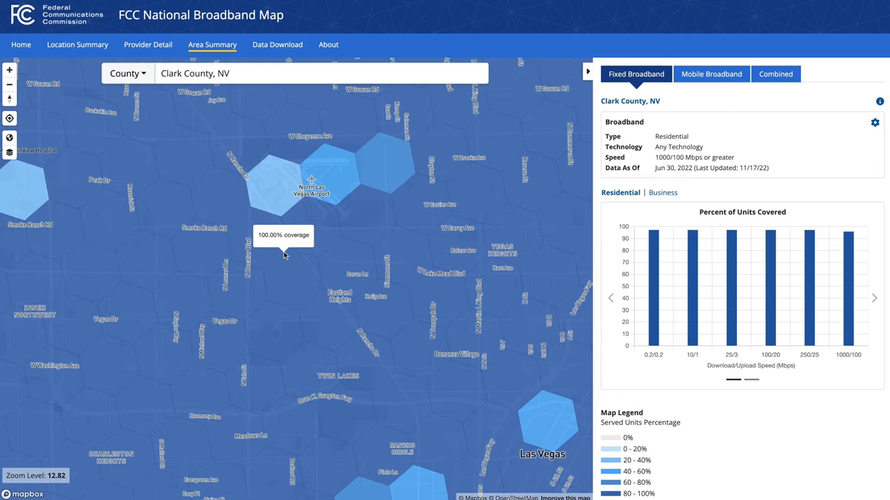
double_click(283, 255)
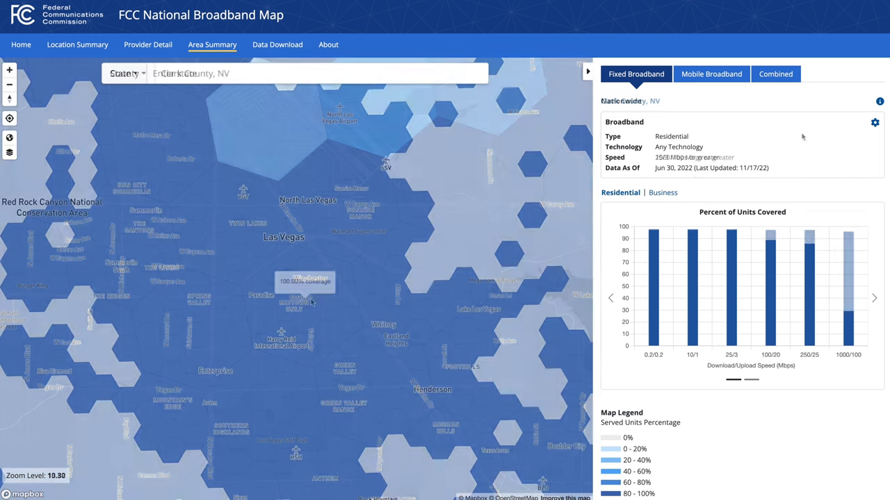
Step: Filter the area map's fixed broadband coverage to Fiber technology with speeds of at least 250/25 Mbps
click(875, 123)
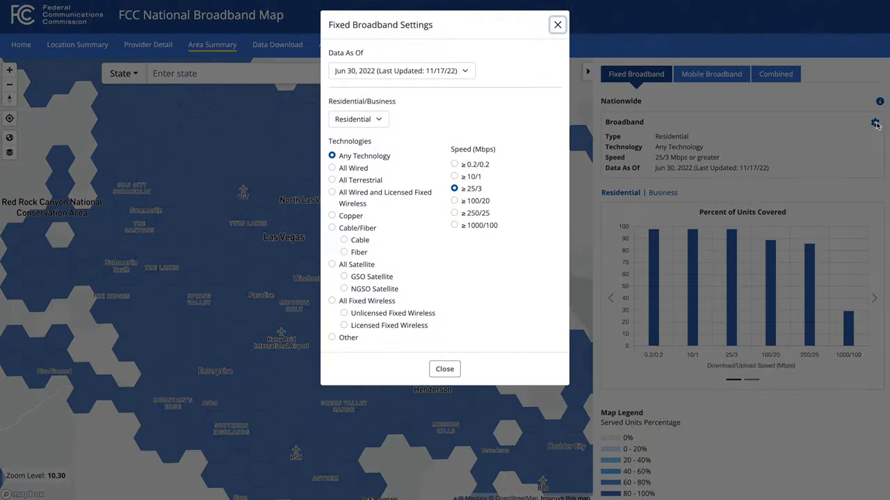
click(454, 214)
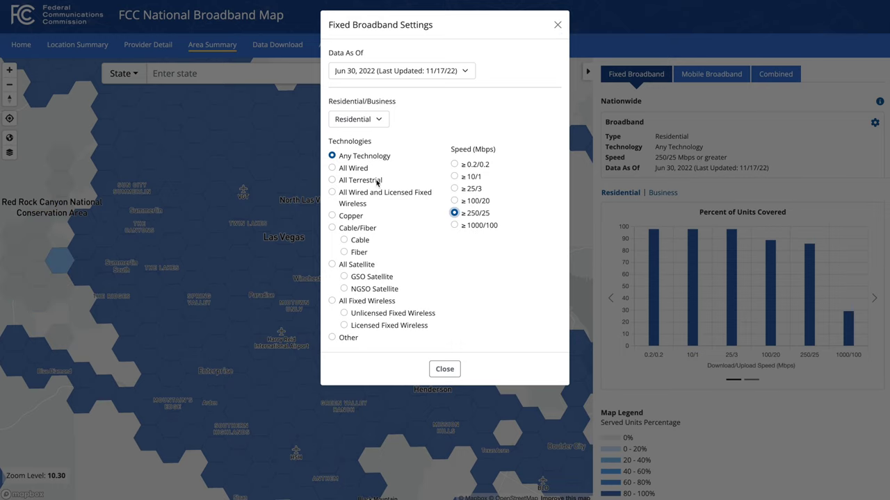
click(344, 253)
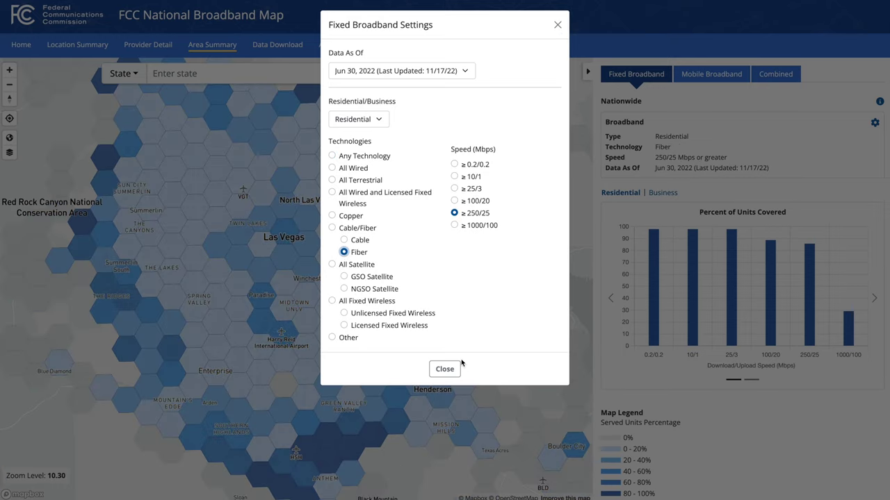
click(445, 369)
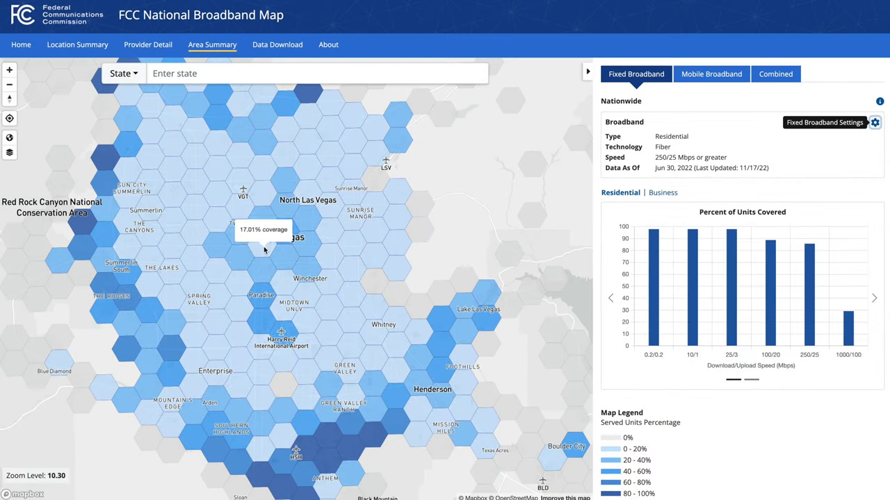
Step: Examine fiber coverage across Las Vegas, from Summerlin South to the northwest neighborhoods, down to street level
scroll(199, 220, up, 2)
scroll(199, 220, up, 2)
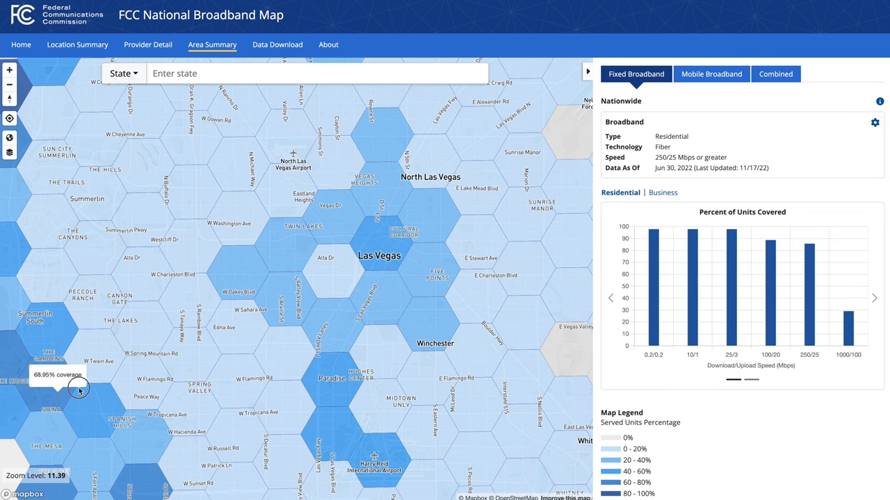
drag(60, 393, 243, 344)
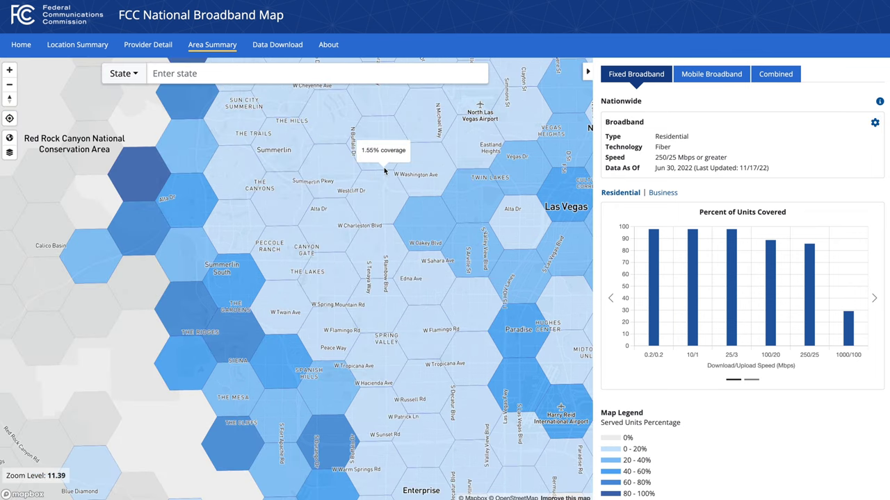
drag(354, 149, 234, 332)
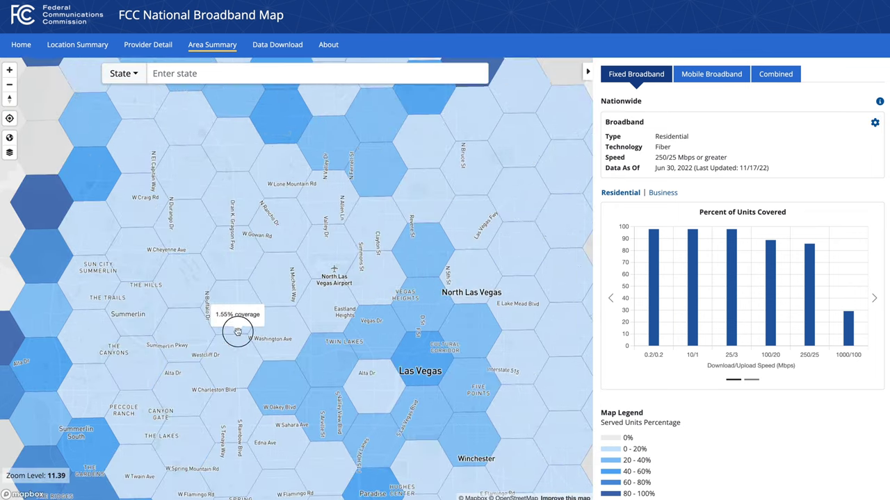
double_click(243, 268)
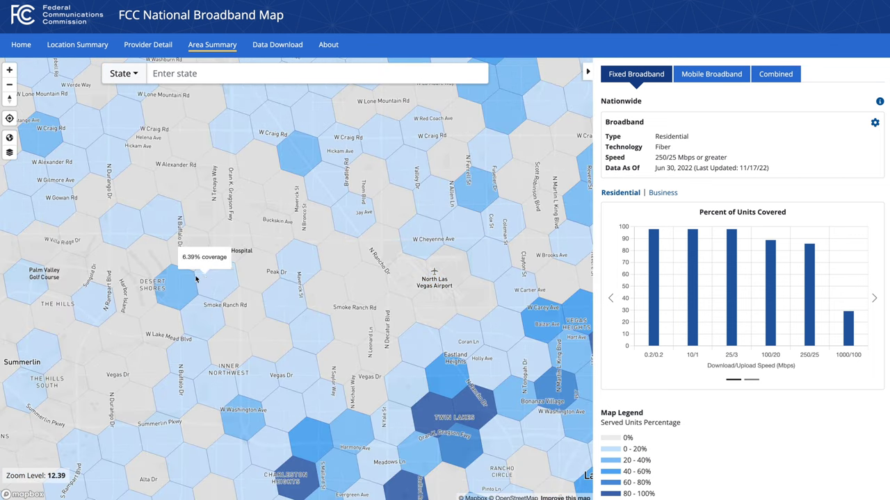
double_click(245, 282)
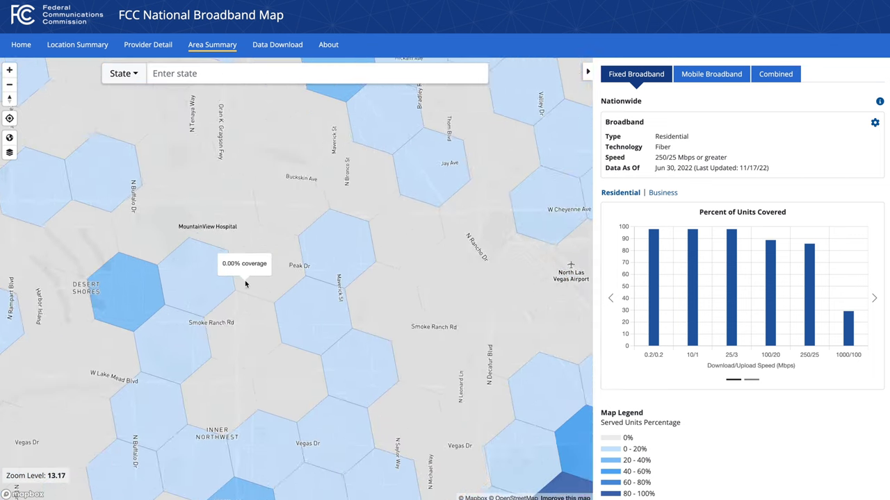
double_click(398, 229)
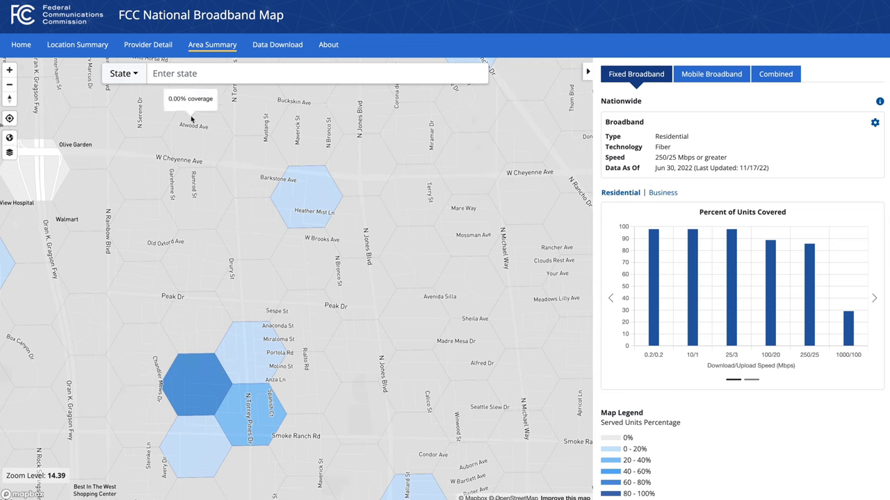
Step: Switch to the location summary and look up Casa de Shenandoah in Las Vegas
click(124, 73)
click(82, 48)
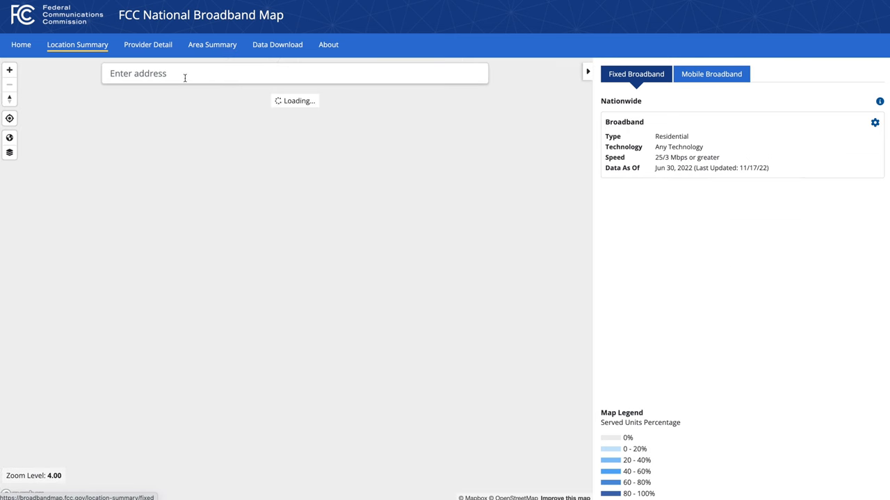
text(casa)
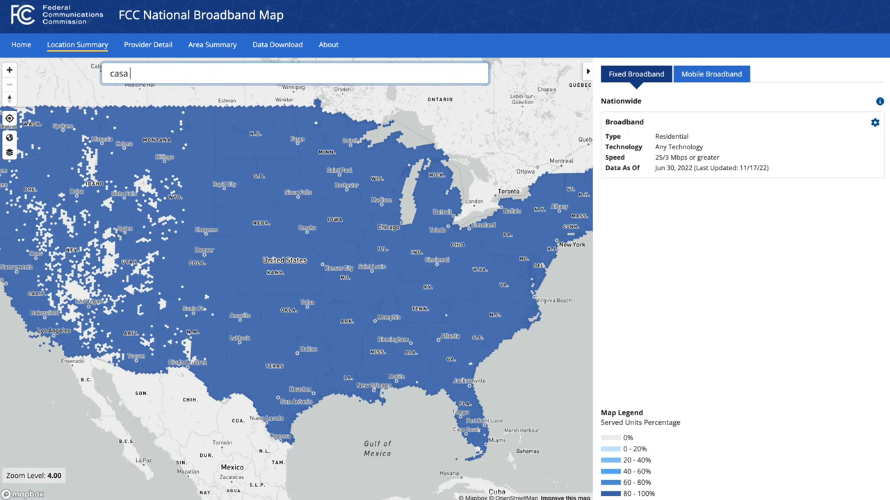
text( de shen)
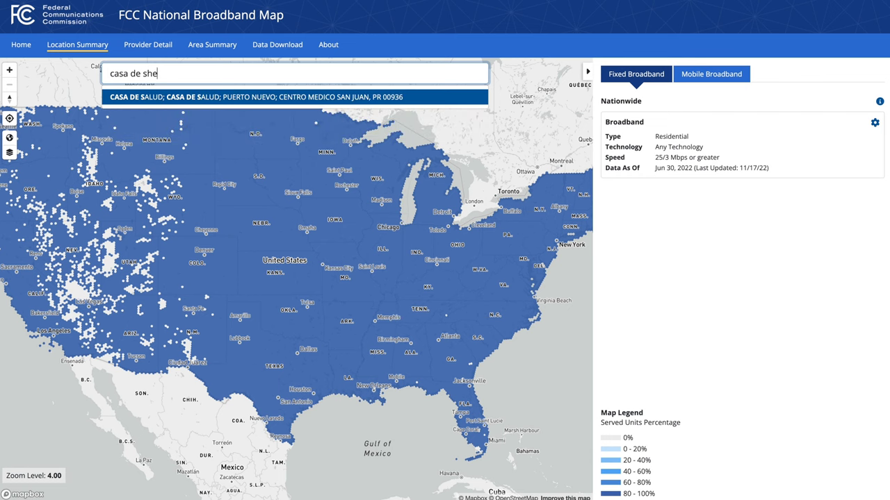
click(198, 119)
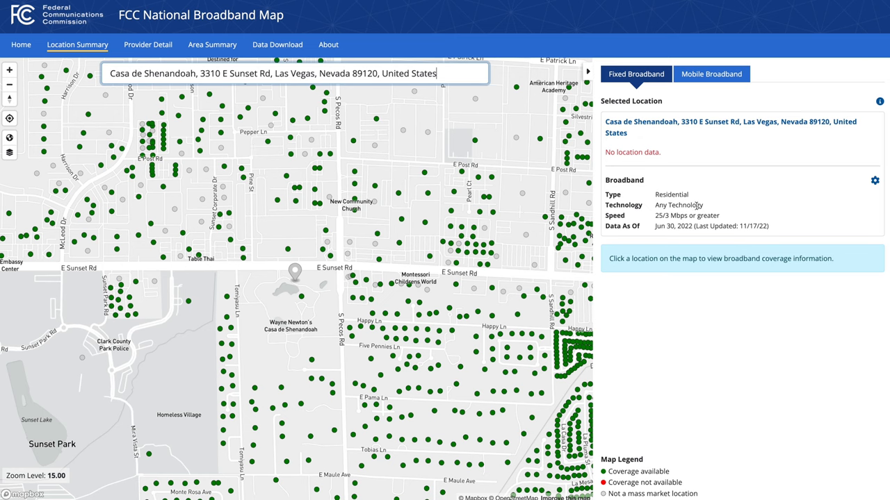
Step: Filter the location map's fixed broadband coverage to Fiber technology at 250/25 Mbps or greater
click(874, 180)
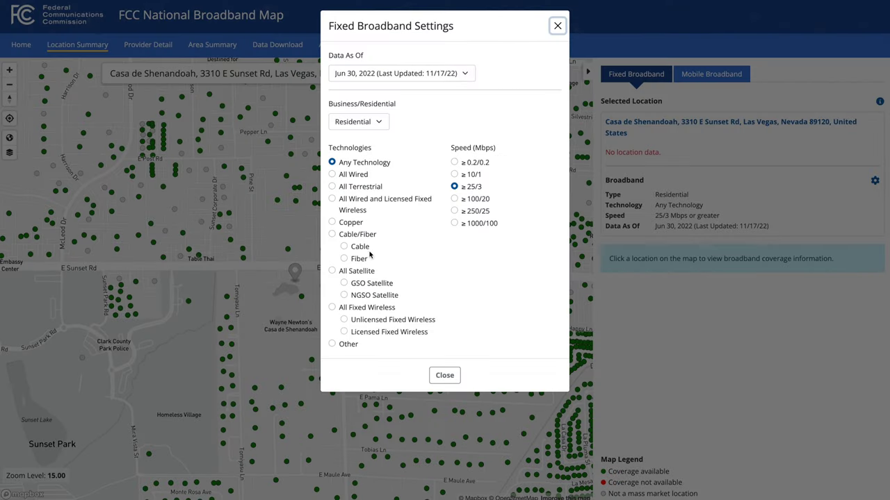
click(345, 258)
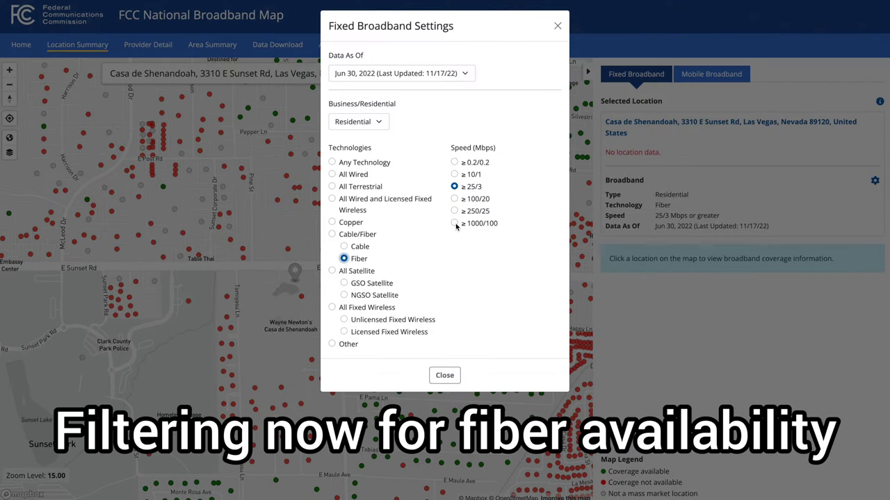
click(454, 211)
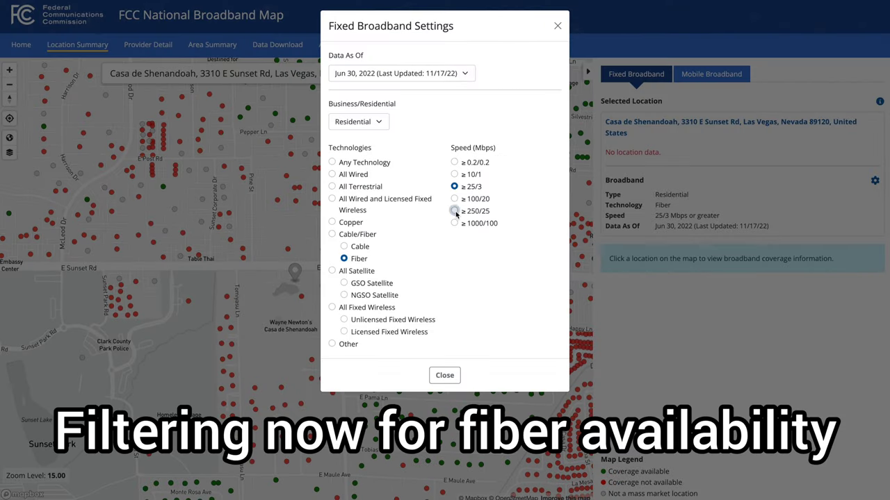
click(449, 375)
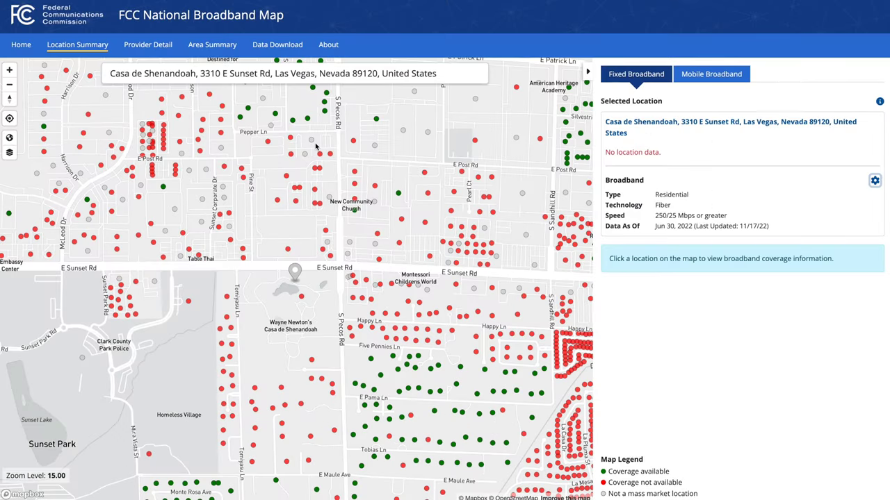
Step: Select the location point at Casa de Shenandoah, review its residential providers, and expand the California Internet entry
click(303, 298)
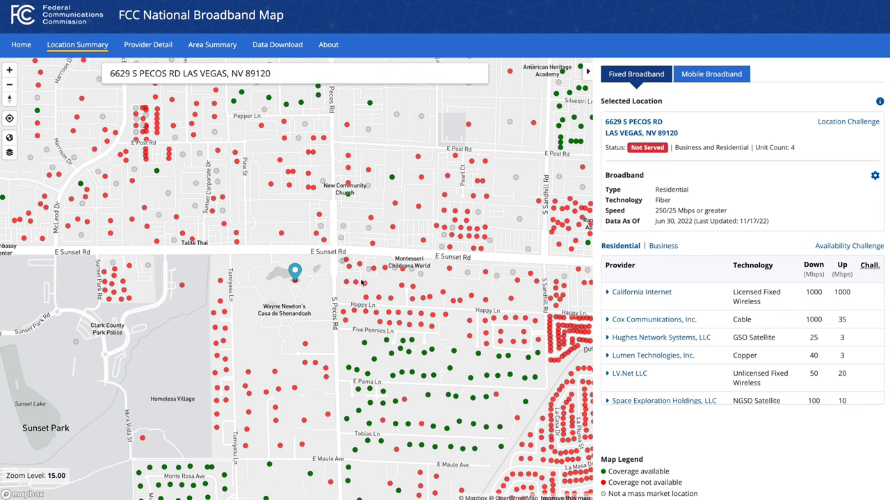
scroll(732, 349, down, 2)
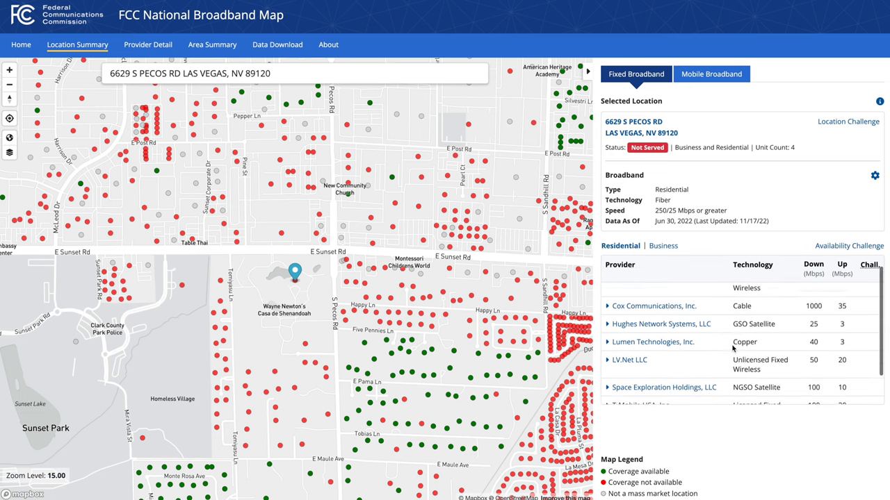
scroll(732, 349, up, 2)
click(771, 300)
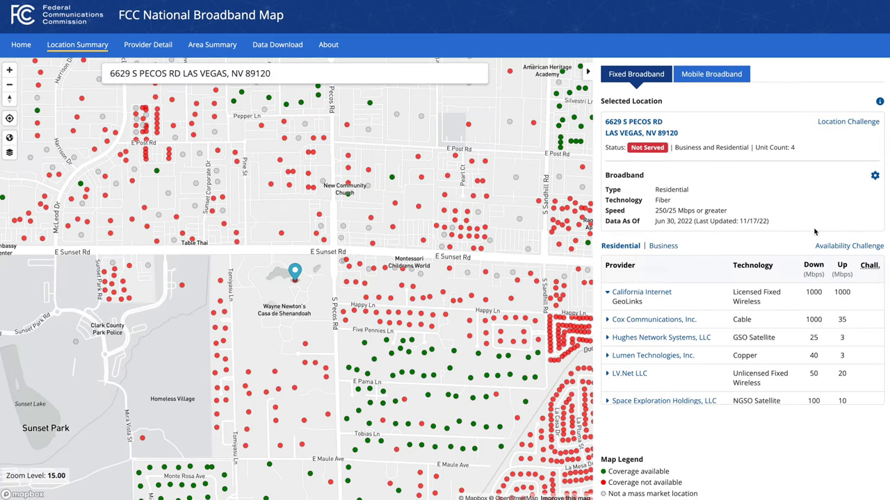
Step: Review the availability challenge form for California Internet with the challenge sent to the selected provider, and close it without submitting
click(846, 247)
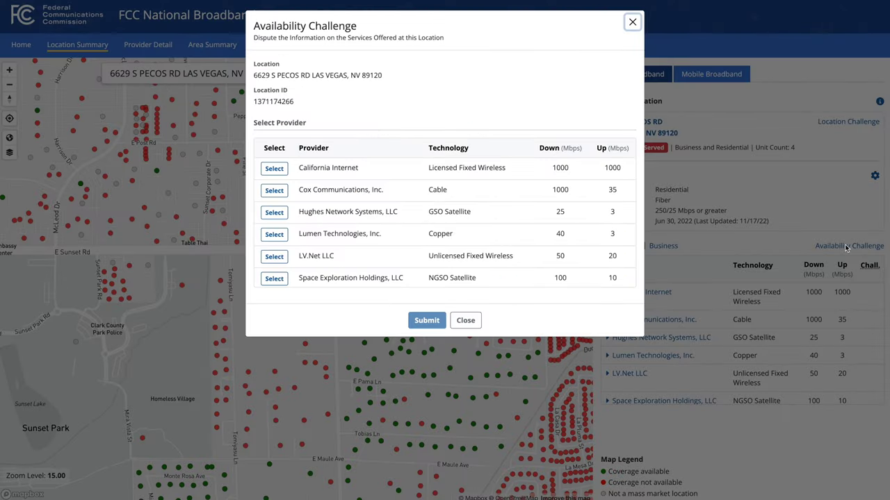
click(277, 171)
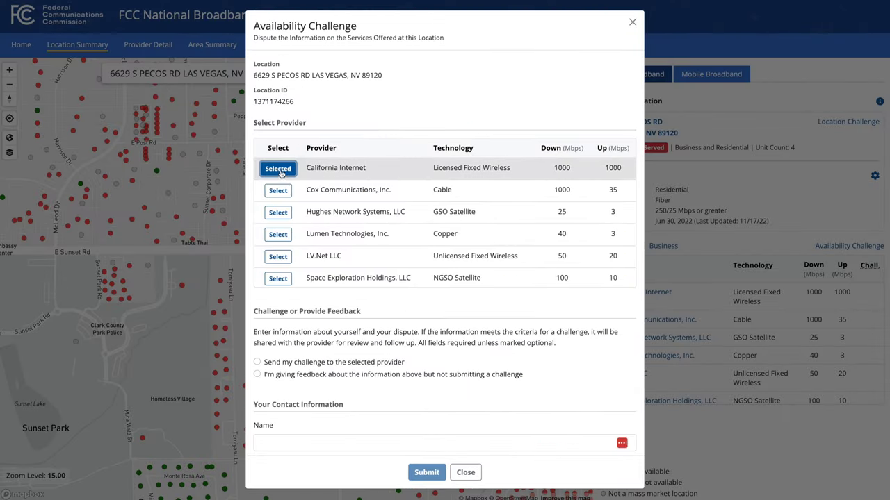
click(256, 362)
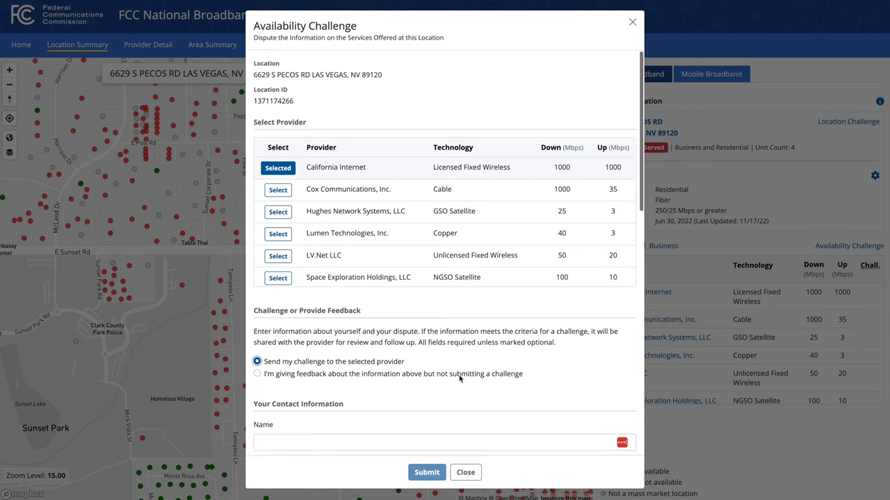
scroll(459, 374, down, 3)
scroll(459, 379, down, 2)
scroll(496, 187, up, 1)
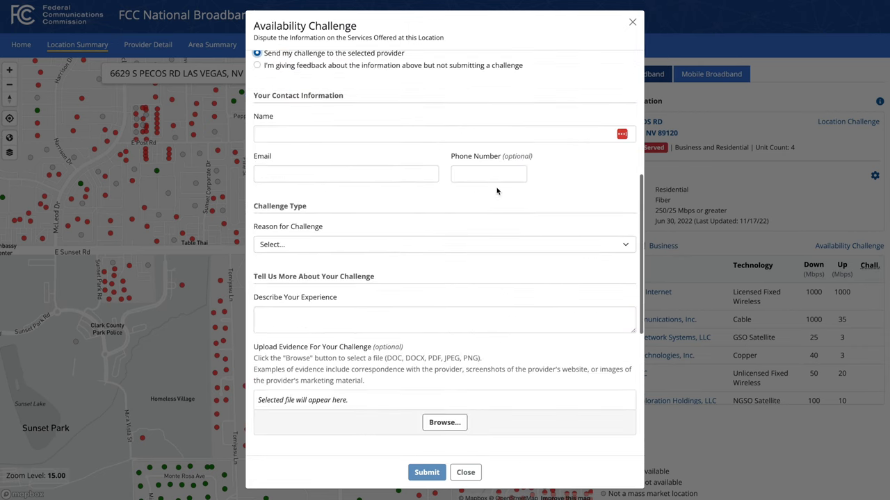
scroll(496, 187, up, 5)
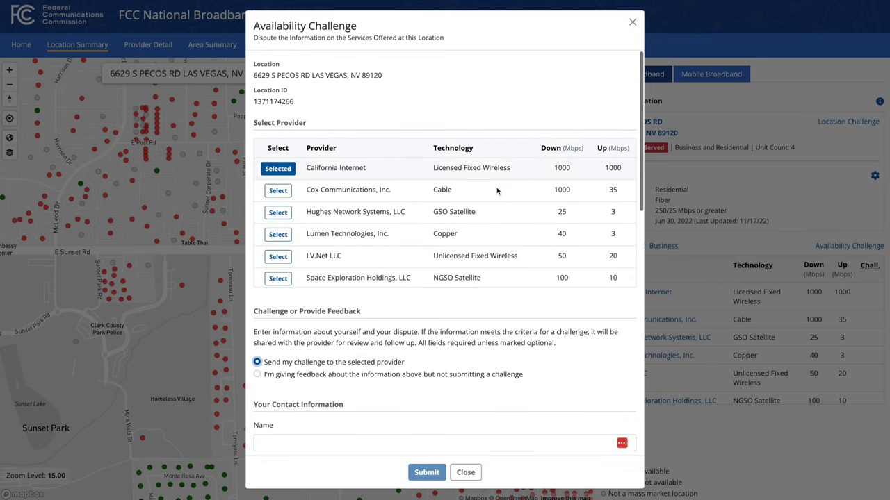
click(464, 474)
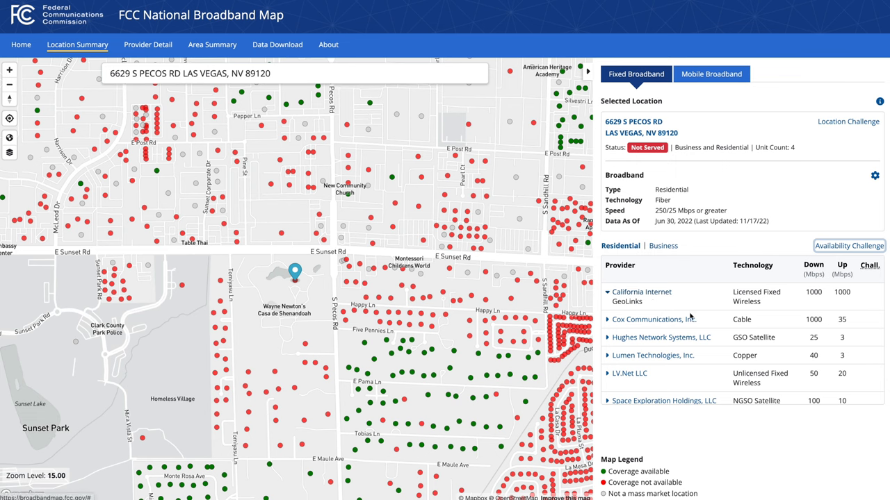
Step: Check the Cox Communications download and upload speeds, and expand the Lumen Technologies and LV.Net LLC entries in the residential provider list
scroll(724, 355, down, 2)
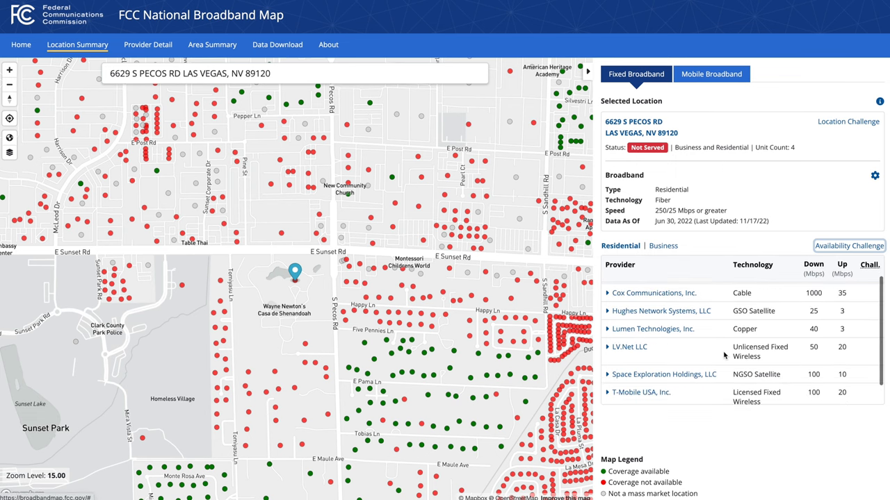
double_click(806, 293)
click(852, 294)
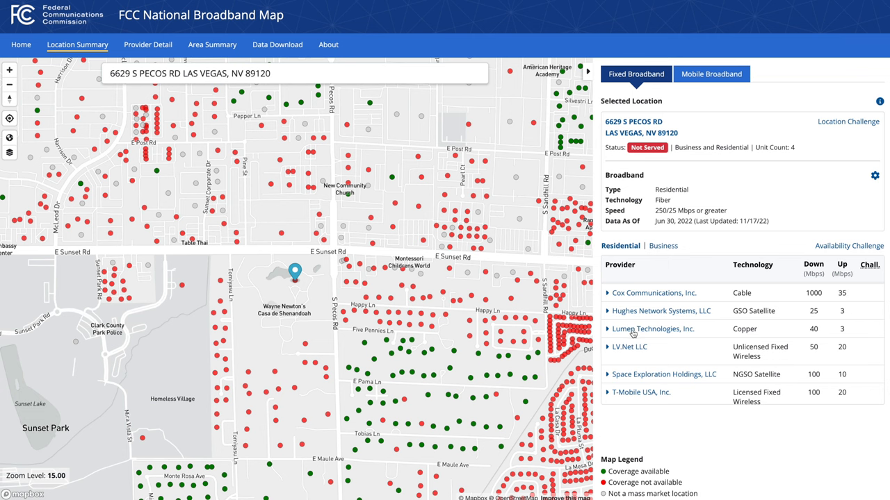
click(609, 330)
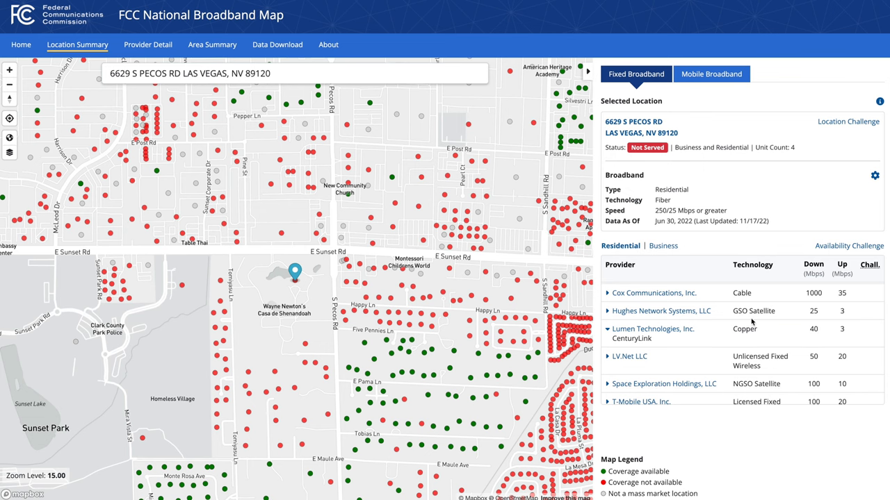
click(606, 358)
scroll(842, 354, down, 1)
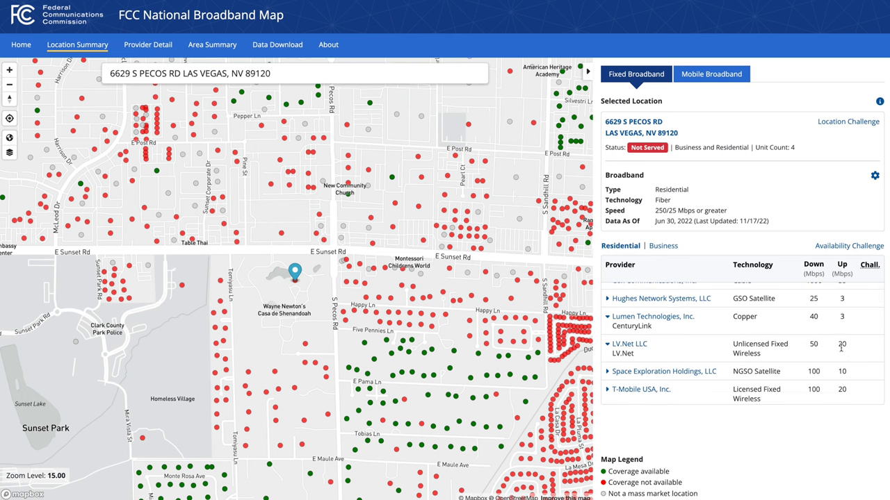
Step: Expand the T-Mobile USA provider entry and check the date of the location's broadband data
scroll(841, 347, down, 2)
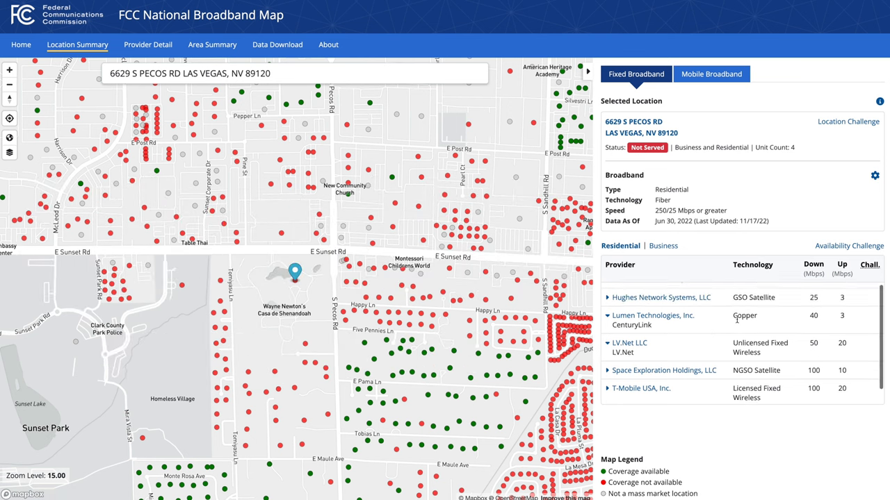
scroll(609, 369, down, 2)
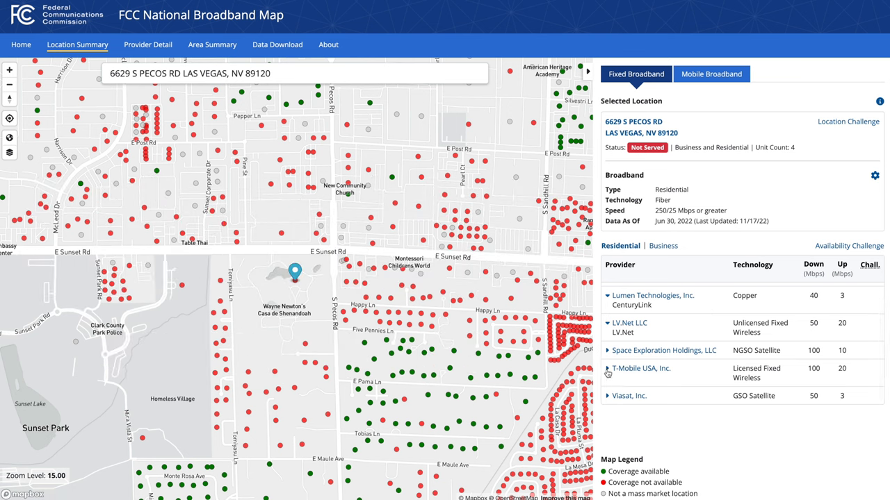
click(608, 369)
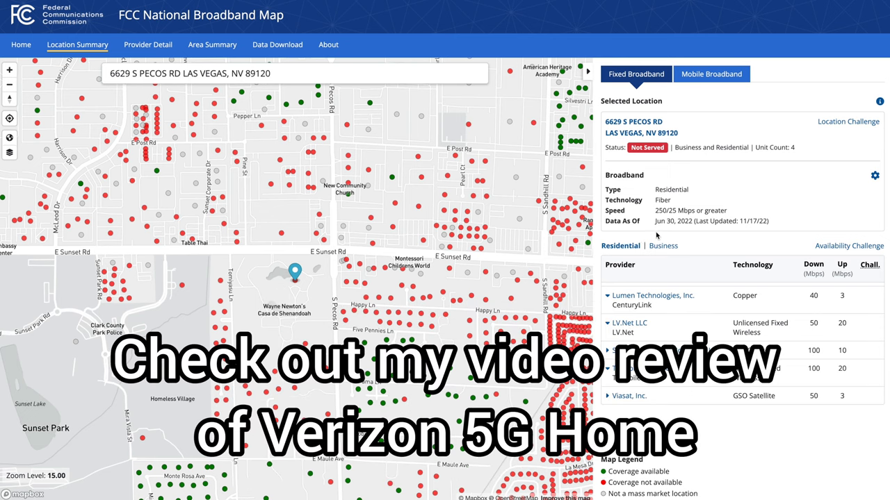
drag(655, 221, 695, 221)
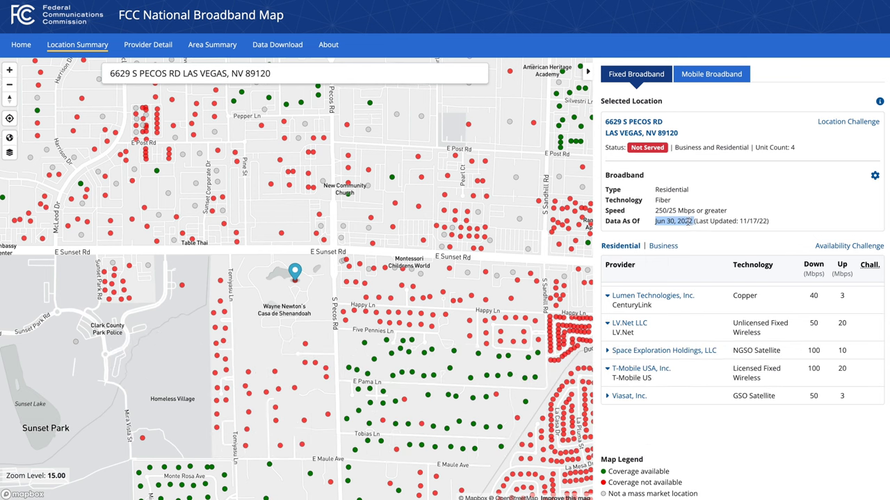
scroll(662, 403, up, 1)
click(702, 175)
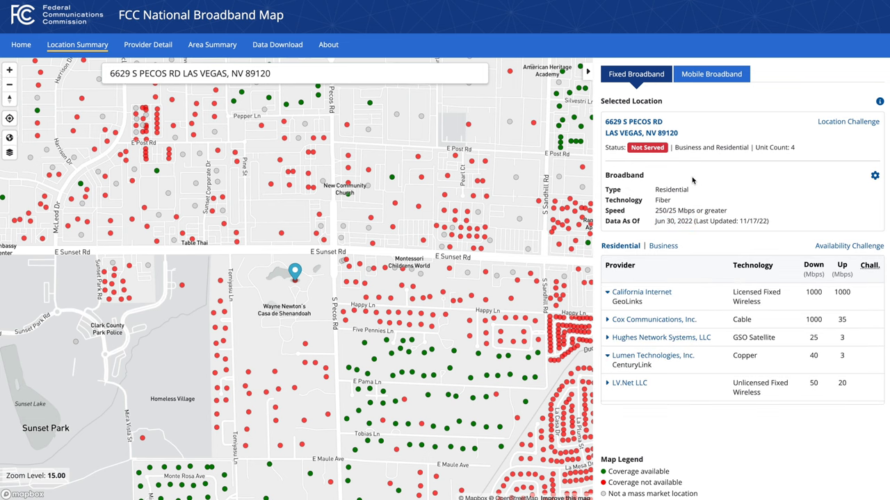
Step: Expand the Hughes Network Systems and Viasat satellite entries and check Viasat's download and upload speeds
scroll(672, 349, down, 1)
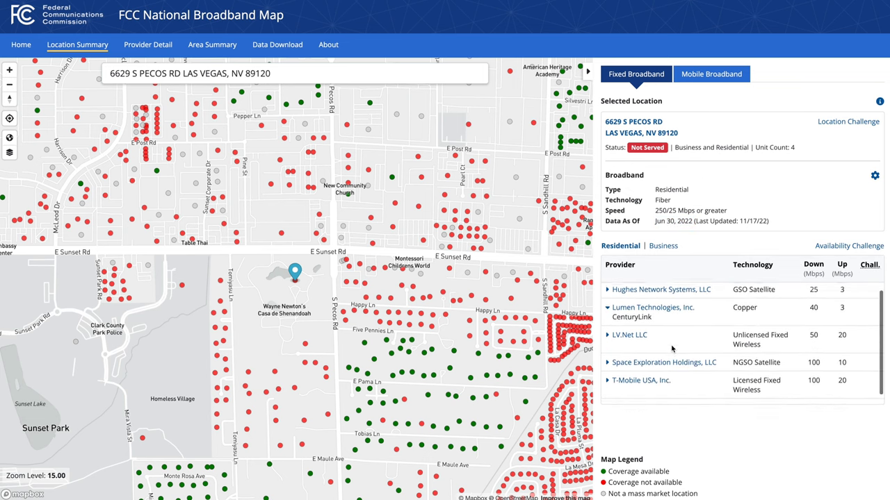
click(608, 294)
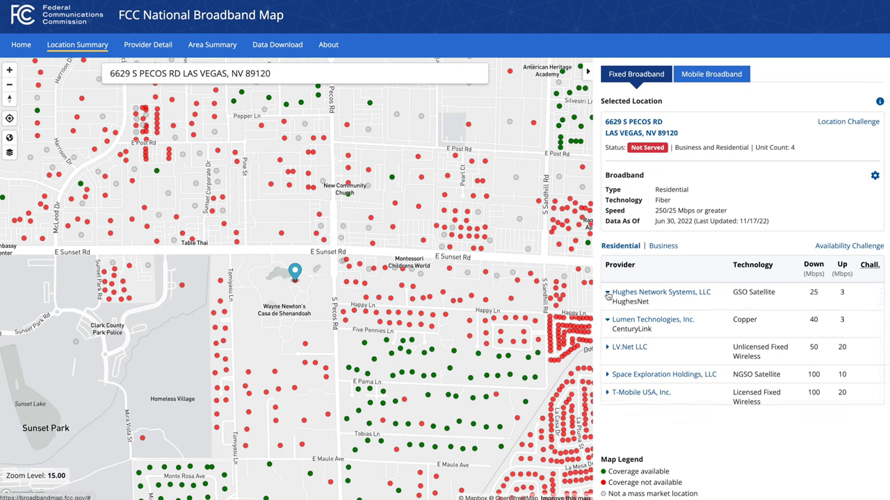
scroll(631, 384, down, 1)
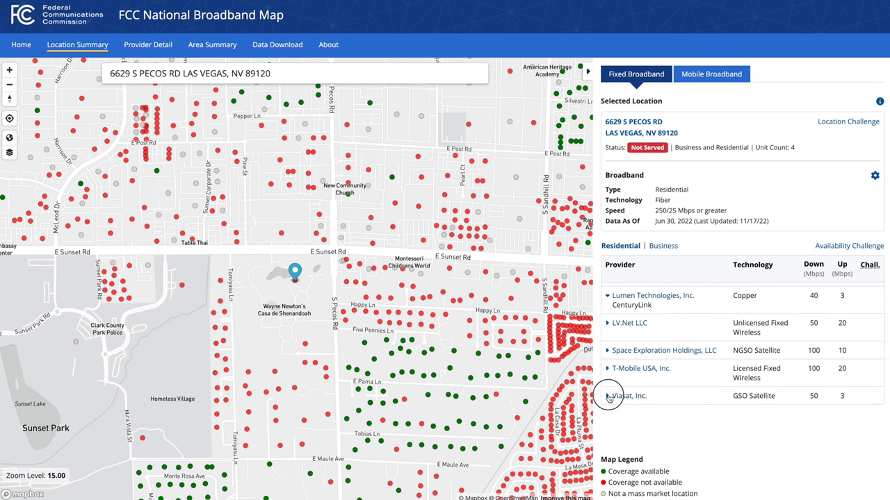
click(608, 396)
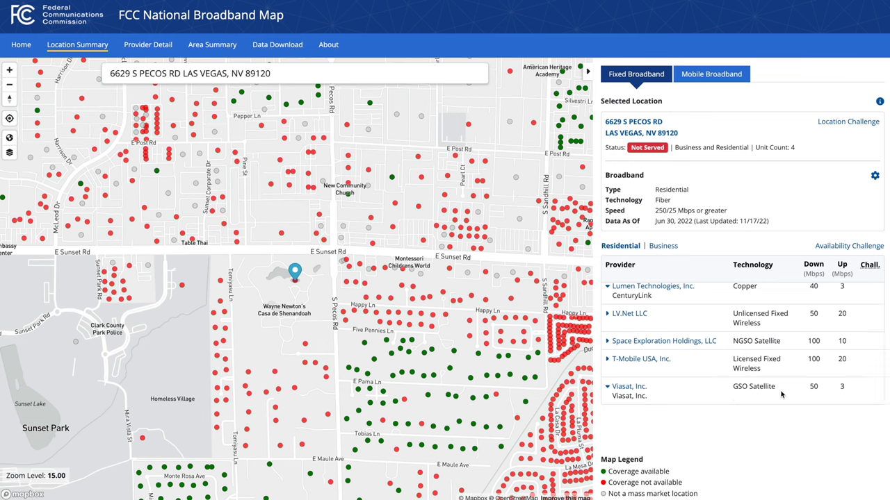
drag(807, 390, 861, 391)
Step: Compare the remaining satellite and wireless providers' speeds and expand the Space Exploration Holdings entry
scroll(770, 368, up, 1)
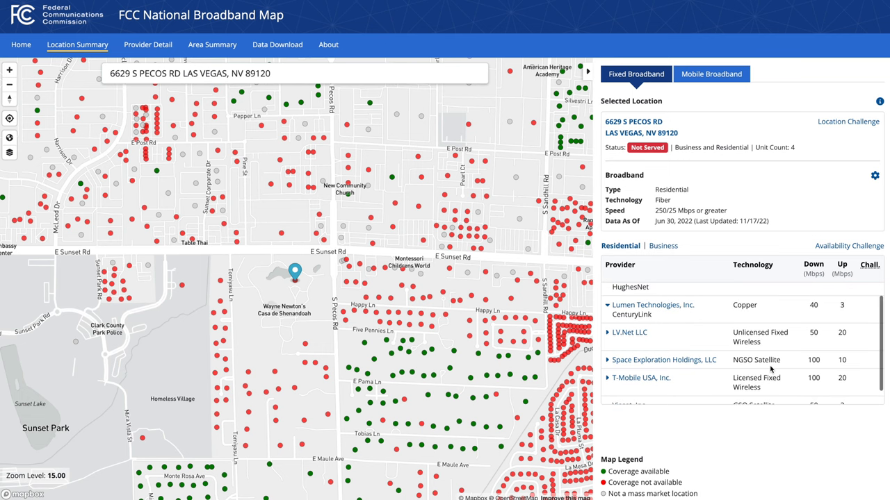
scroll(770, 369, up, 1)
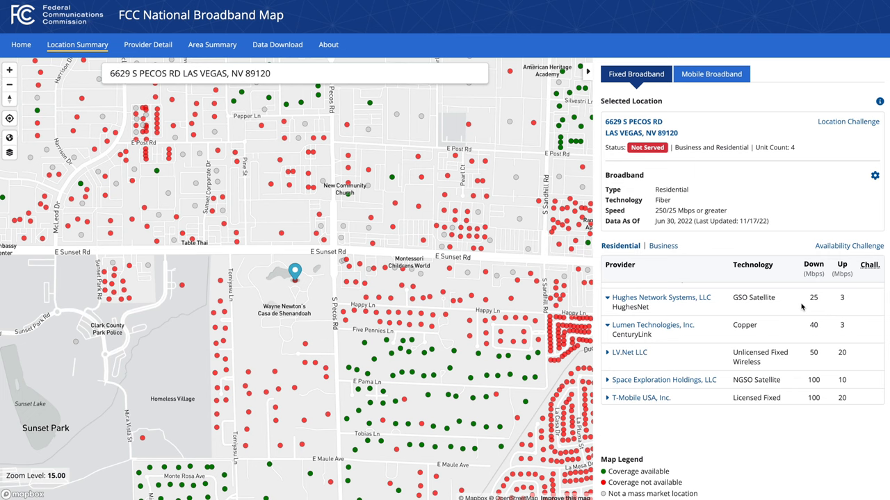
scroll(787, 318, down, 1)
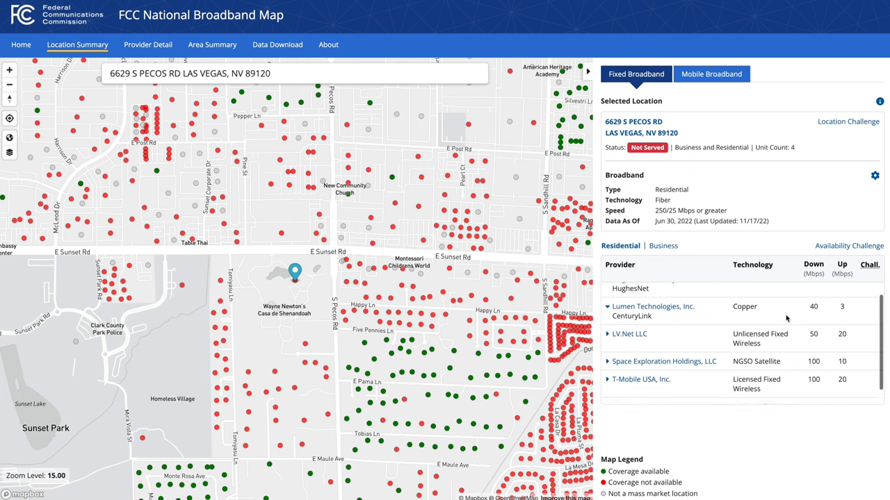
scroll(786, 318, down, 1)
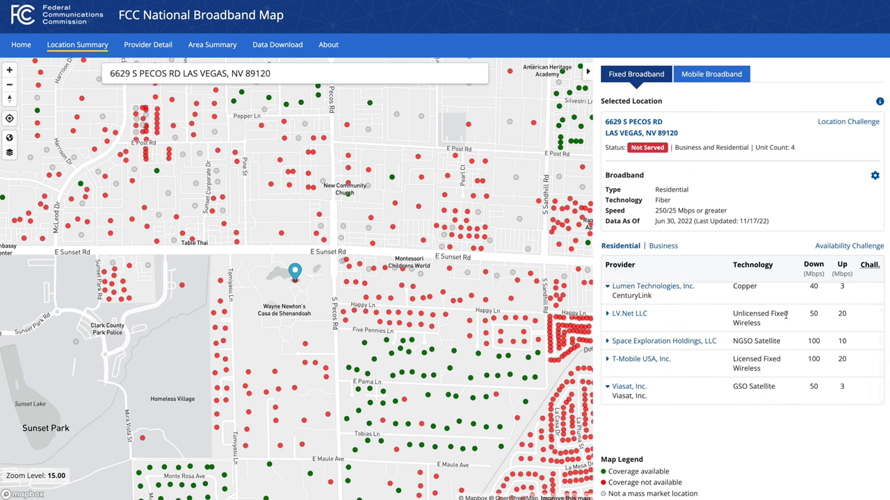
click(606, 341)
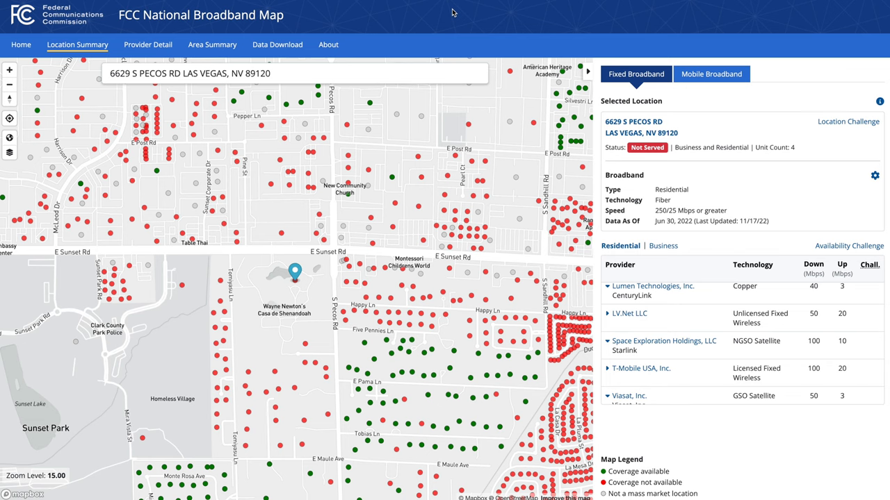
Step: Switch to the provider detail map and add Cox Communications, Inc. with Fiber to the Premises technology
click(161, 51)
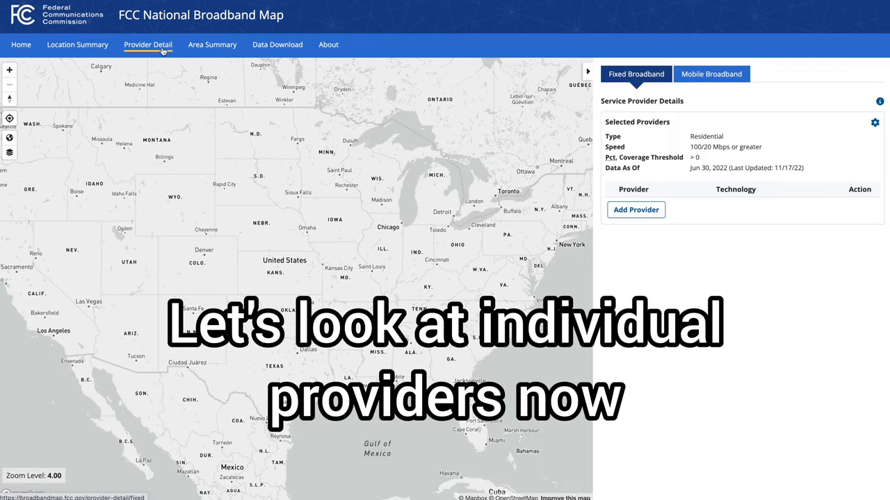
click(636, 210)
text(cox)
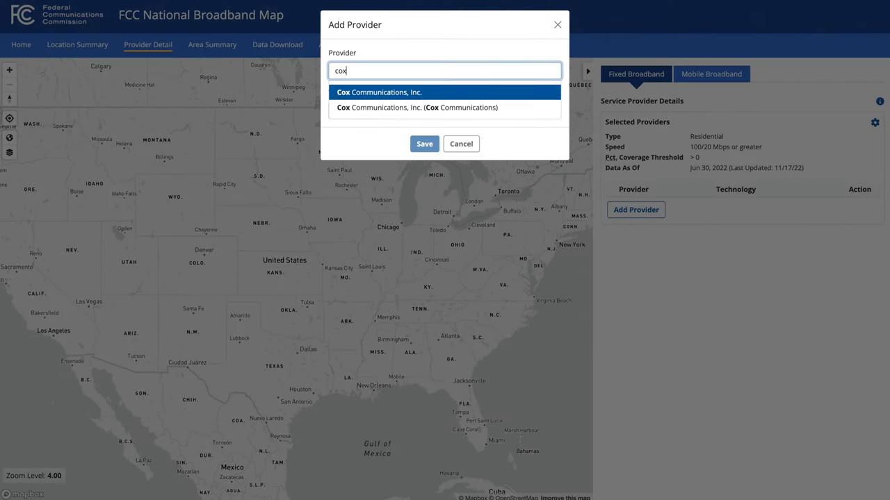
click(430, 100)
click(373, 111)
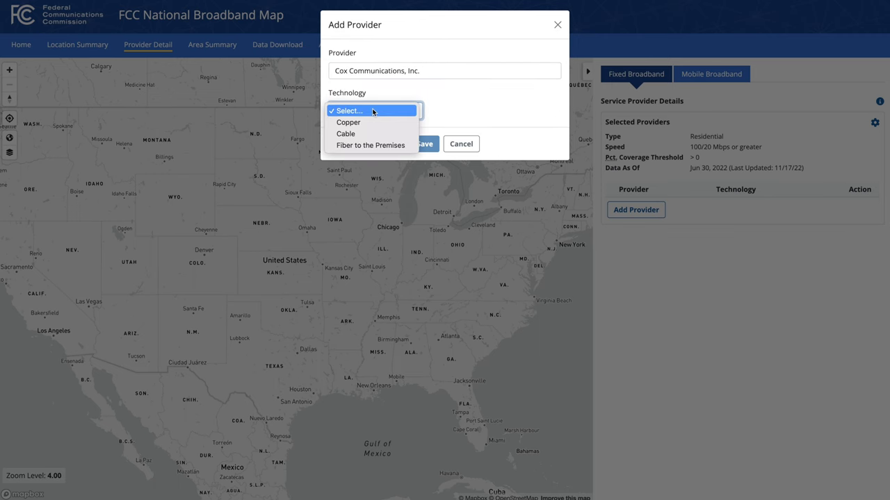
click(367, 146)
click(423, 143)
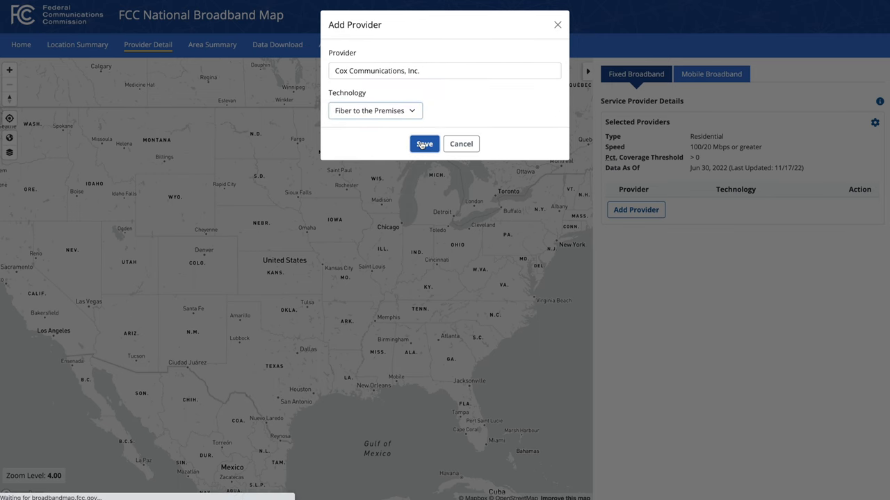
Step: Add Lumen Technologies, Inc. (CenturyLink) with Fiber to the Premises technology to the selected providers
click(636, 228)
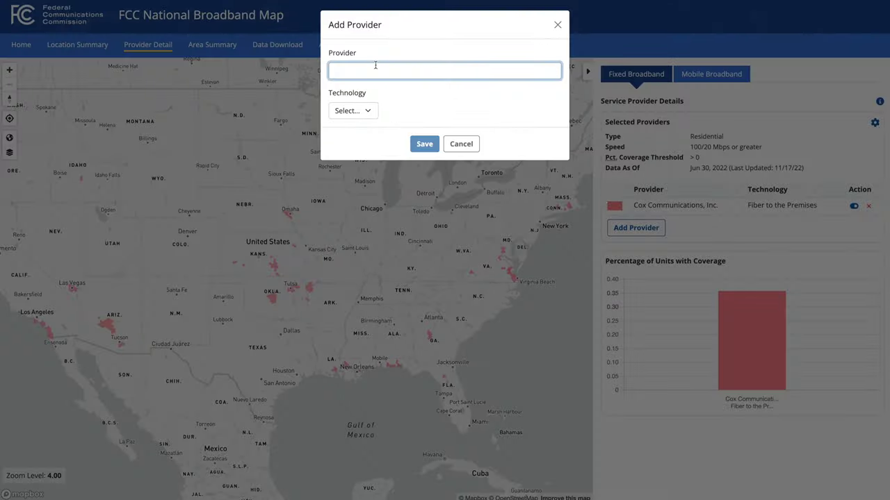
text(century)
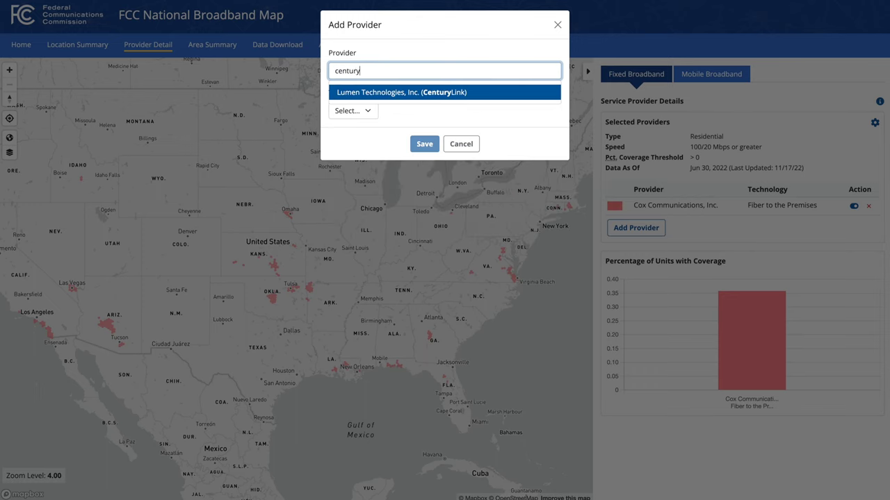
click(428, 92)
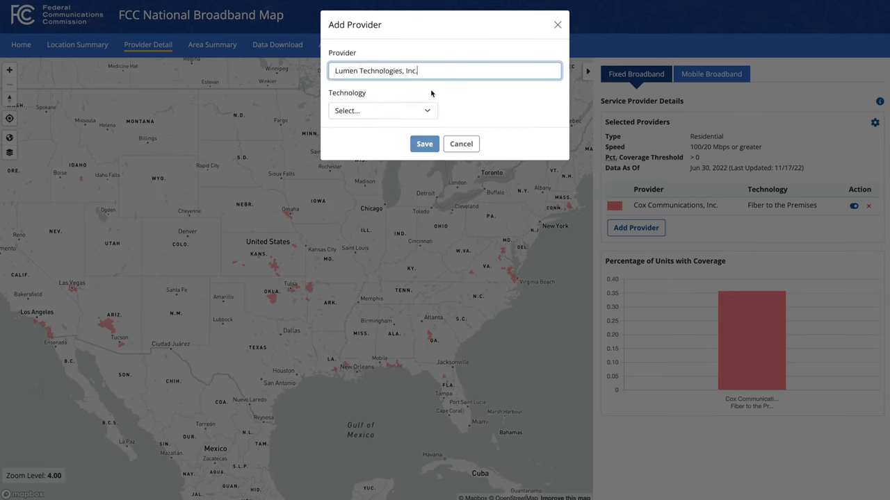
click(379, 112)
click(375, 134)
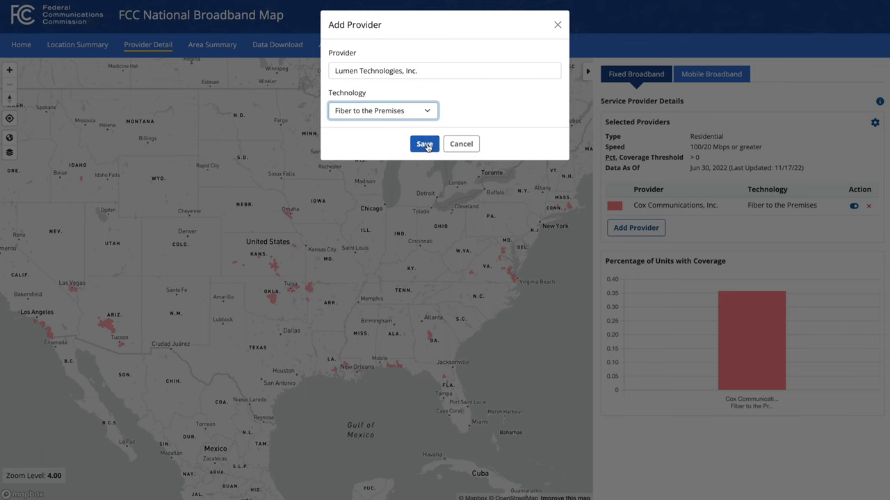
click(424, 144)
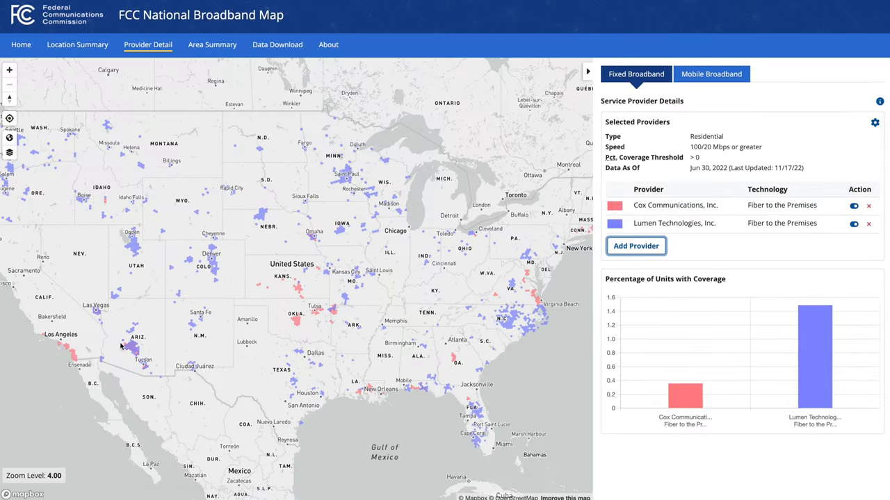
Step: Compare Cox and Lumen fiber coverage across the Las Vegas area, from Summerlin to Henderson, on the provider map
scroll(95, 326, up, 10)
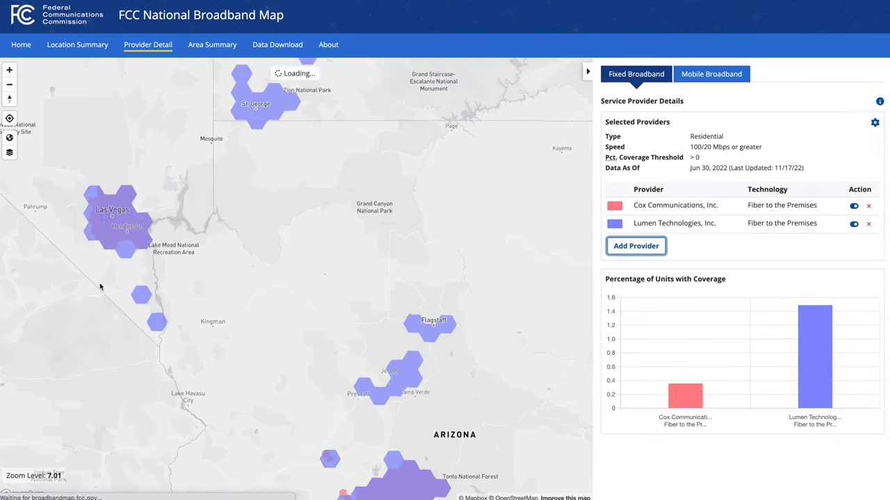
scroll(100, 285, up, 2)
drag(104, 278, 125, 300)
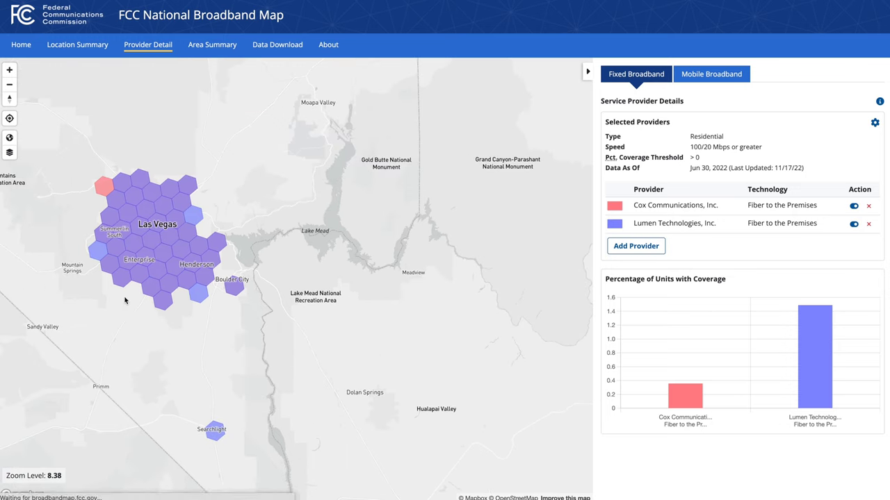
scroll(129, 228, up, 5)
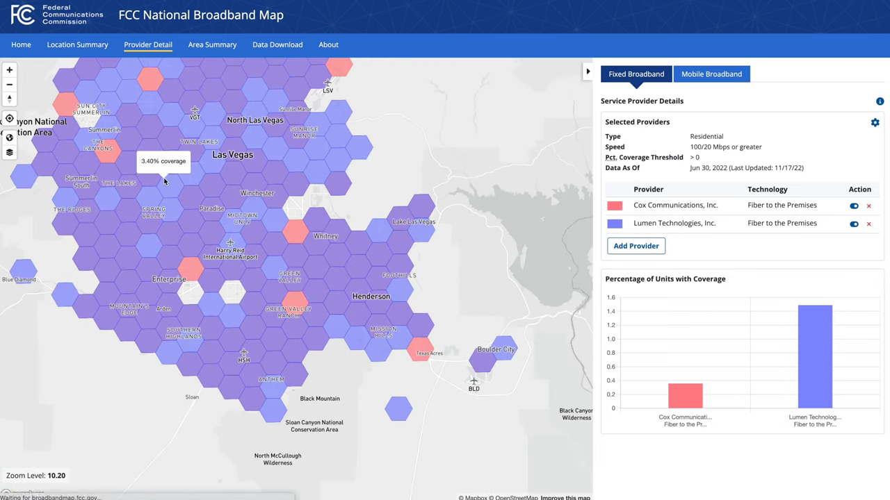
drag(164, 180, 222, 249)
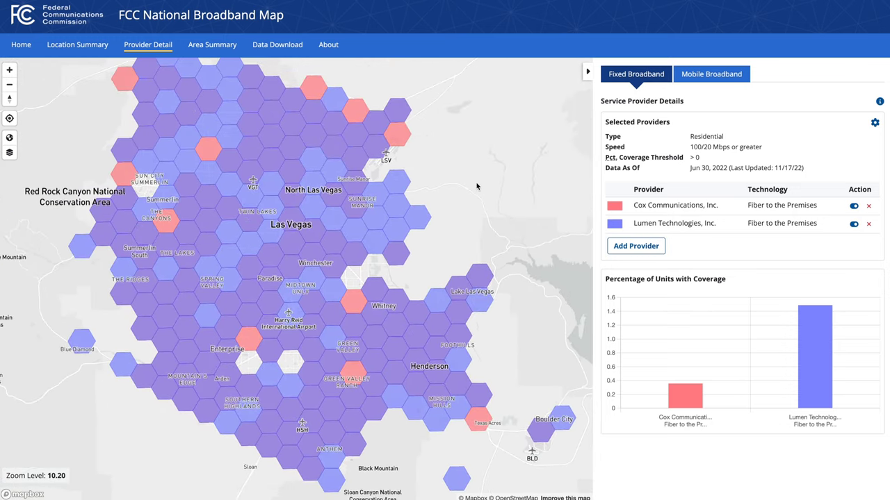
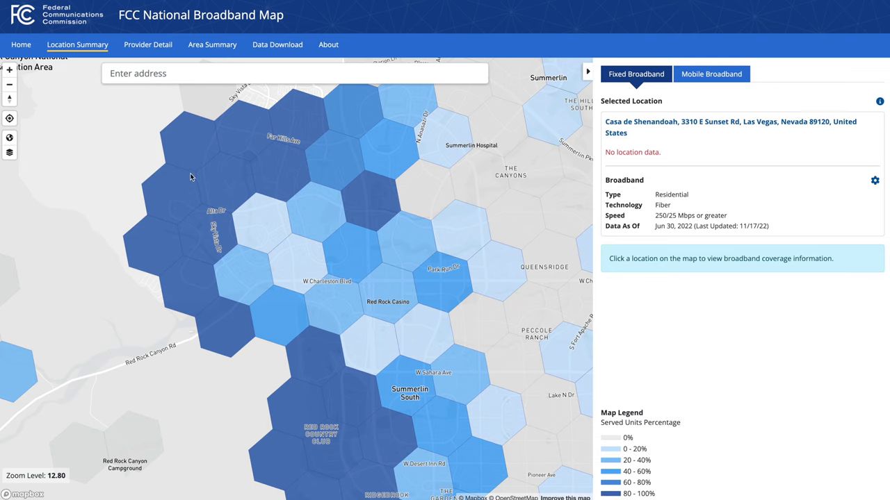
Step: Examine location-level fiber availability in the Summerlin neighborhoods around Alta Dr, Sky Vista Dr and Fox Hill Park
scroll(220, 211, up, 5)
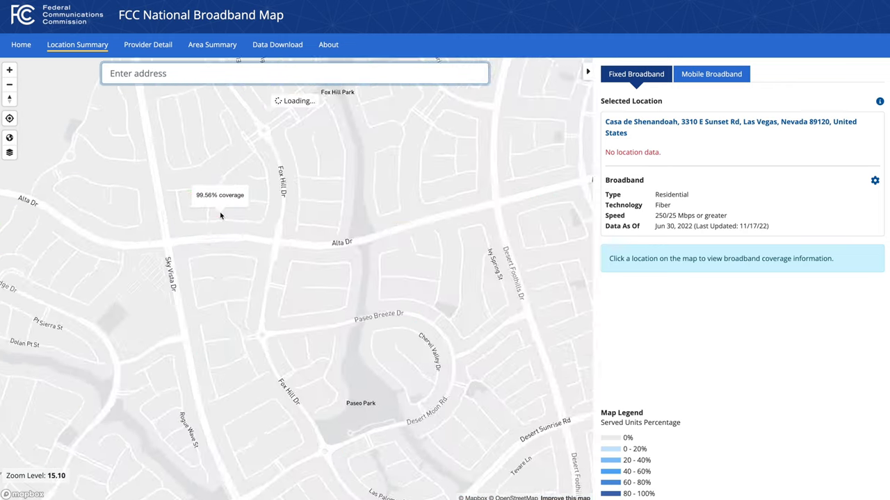
scroll(220, 215, up, 1)
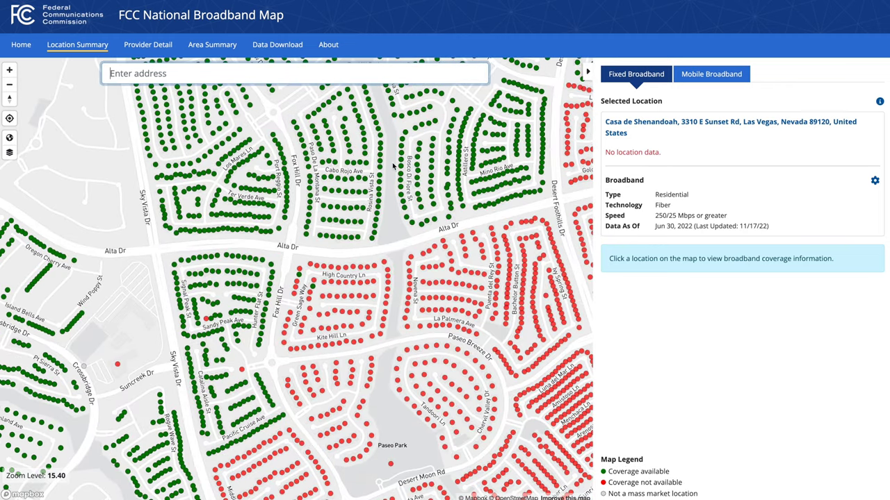
drag(393, 165, 395, 381)
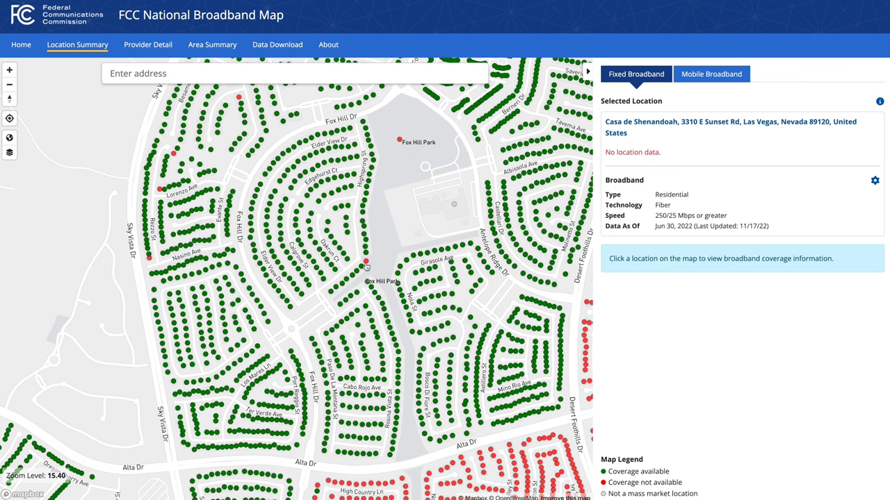
scroll(428, 311, down, 1)
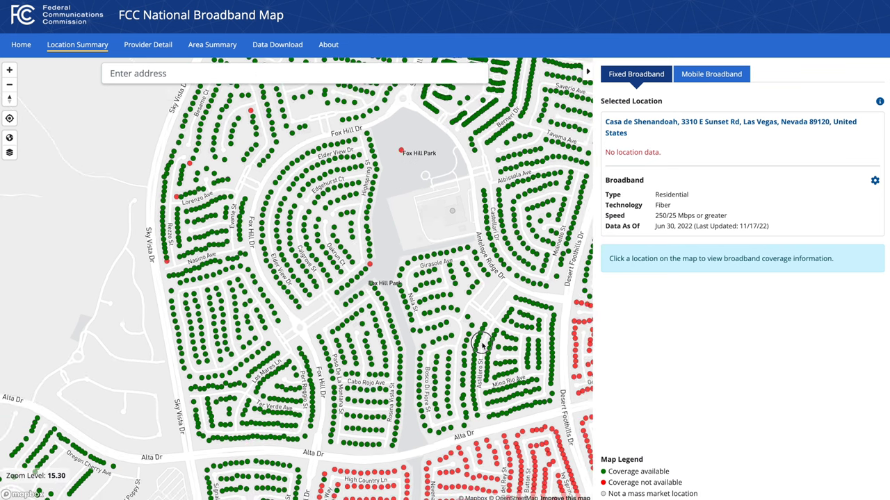
drag(482, 343, 336, 149)
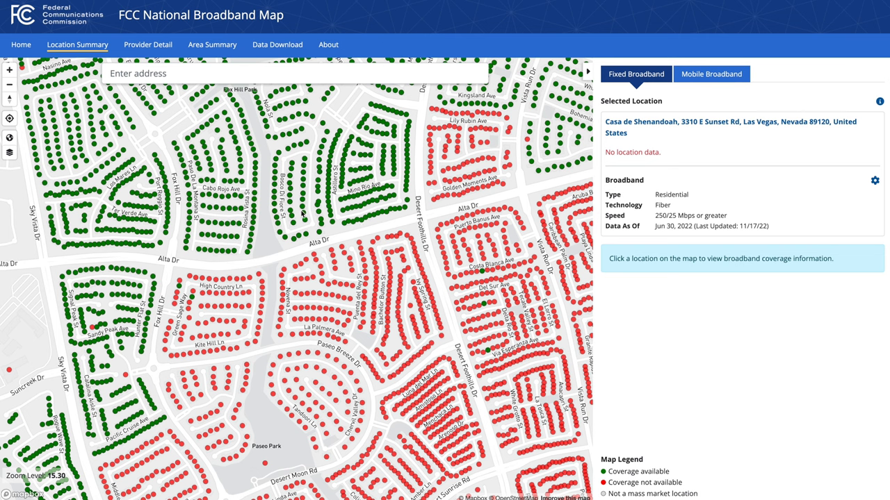
drag(193, 152, 441, 195)
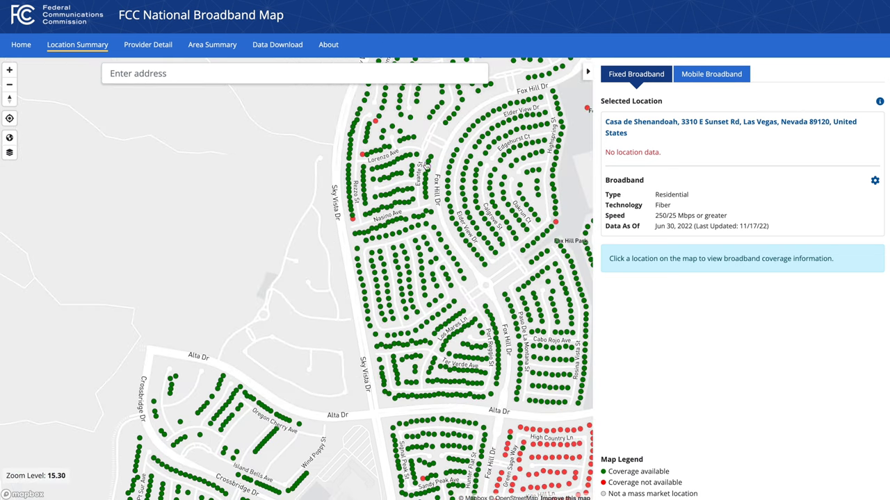
drag(419, 132, 235, 302)
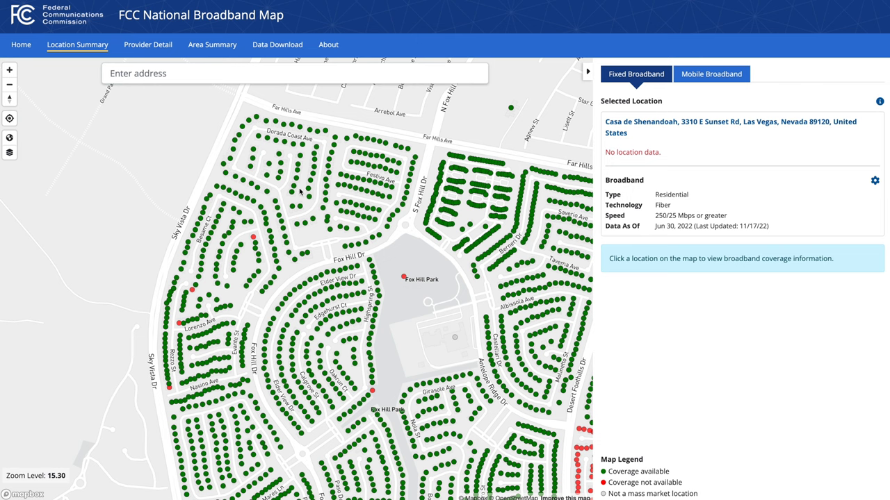
click(241, 230)
drag(241, 231, 244, 281)
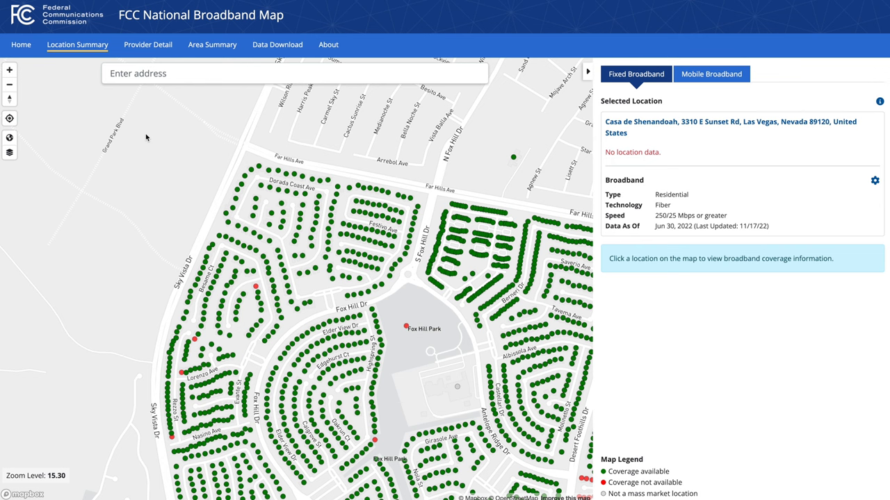
Step: Switch to the provider detail map and add Verizon Communications Inc. with Licensed Fixed Wireless technology
click(148, 44)
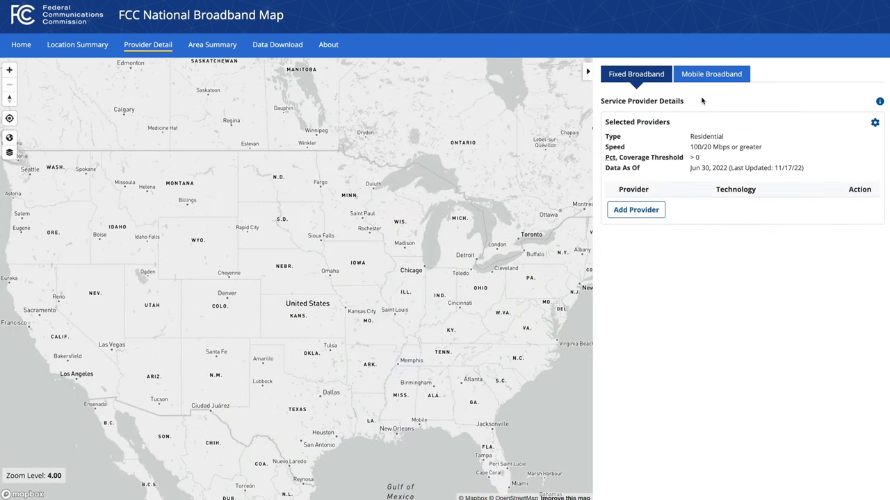
click(639, 211)
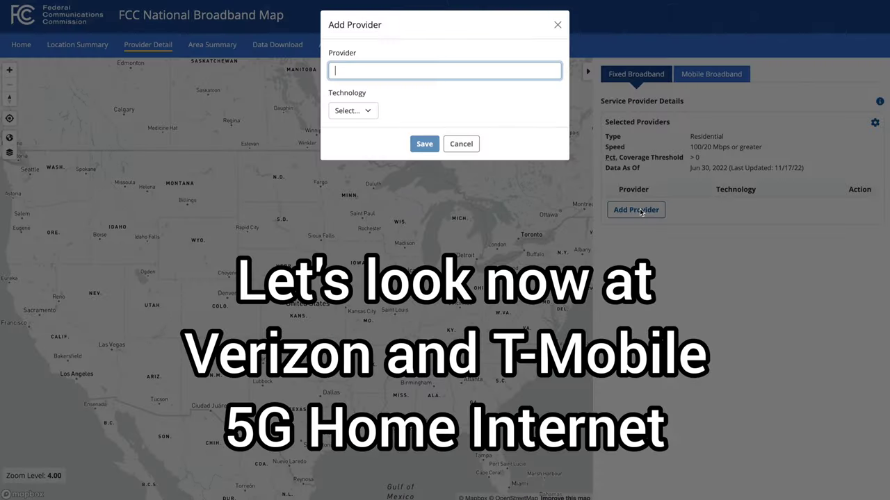
text(ver)
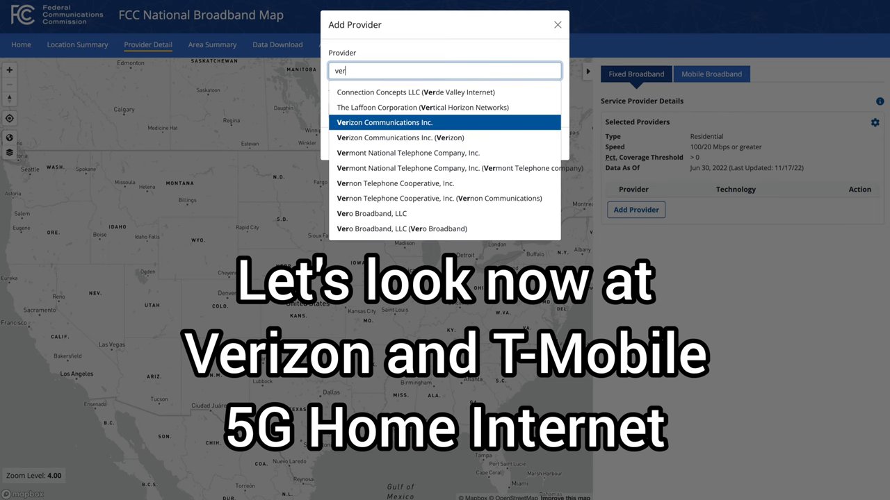
text(iz)
click(407, 90)
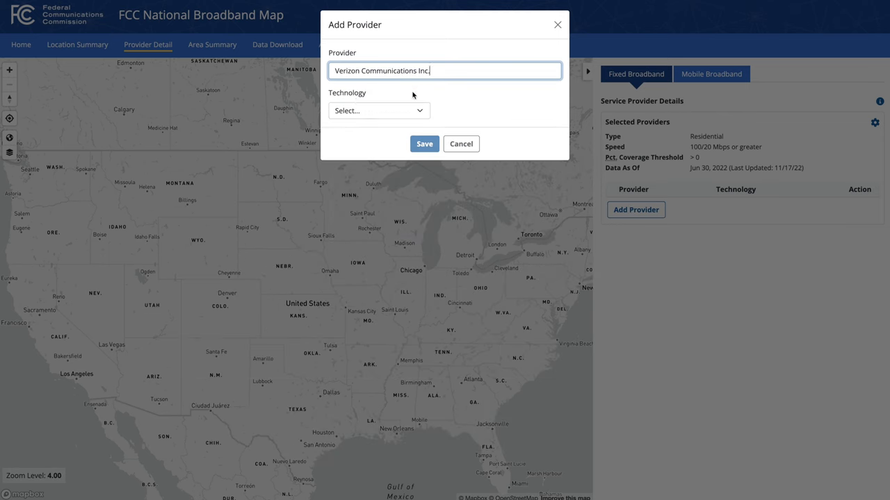
click(360, 111)
click(374, 144)
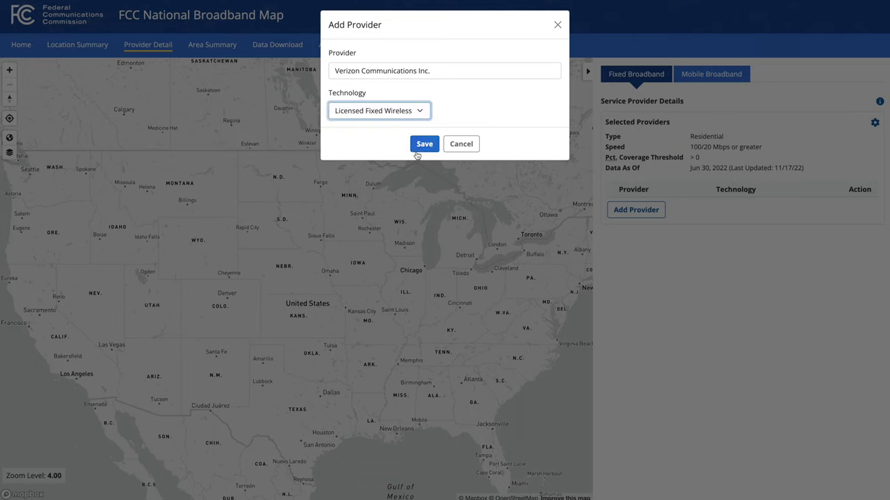
click(417, 150)
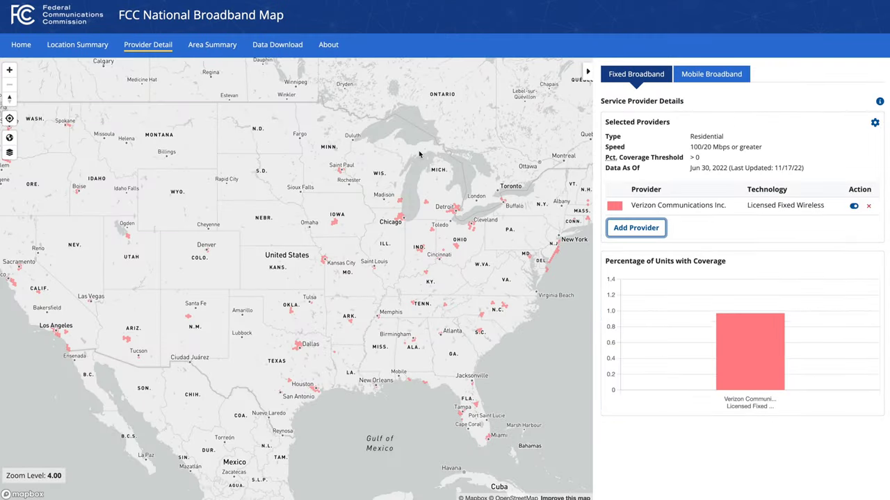
Step: Add T-Mobile USA, Inc. with Licensed Fixed Wireless technology to the selected providers
click(636, 227)
text(t-m)
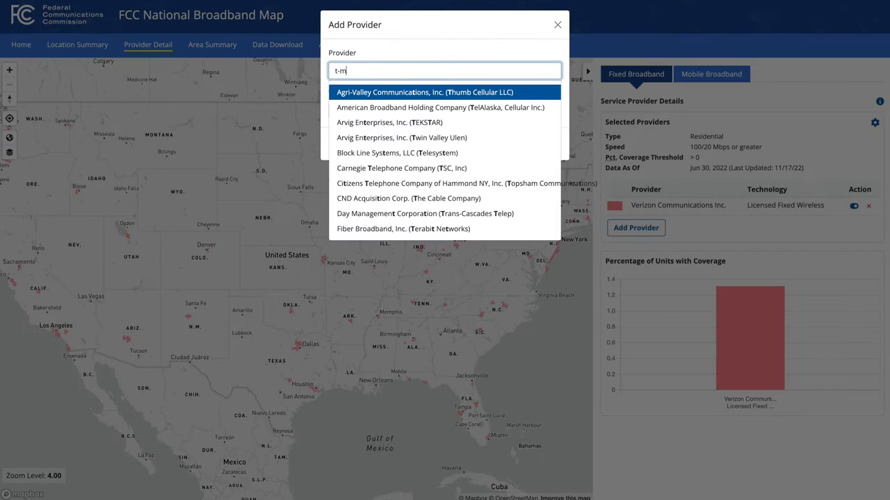
click(384, 93)
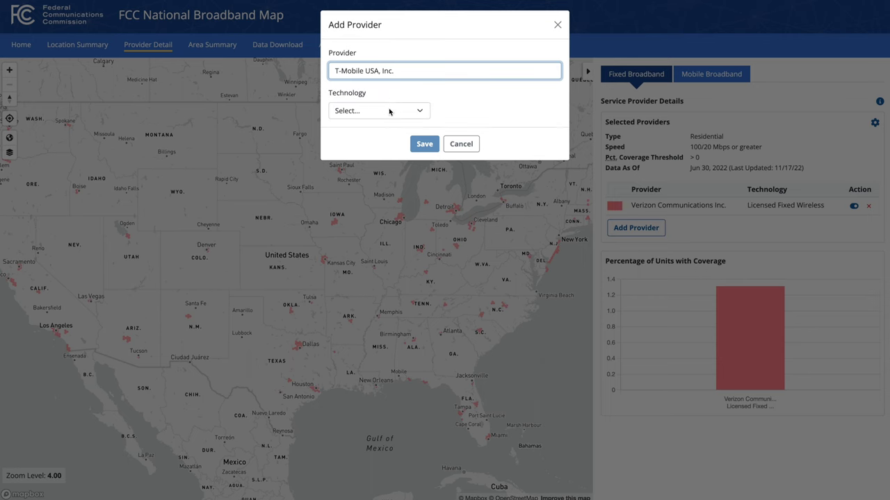
click(386, 110)
click(372, 122)
click(424, 144)
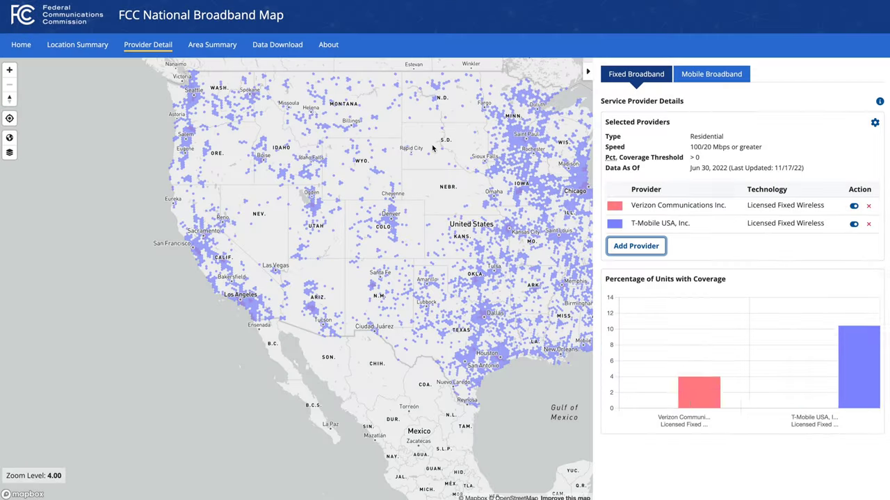
Step: Compare Verizon's and T-Mobile's nationwide coverage by showing each provider alone, ending with only T-Mobile visible
drag(483, 139, 330, 205)
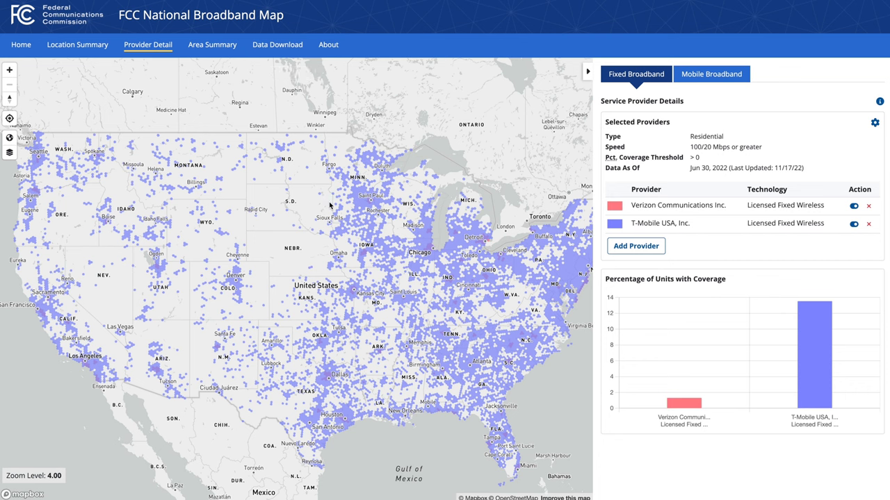
click(853, 225)
click(853, 207)
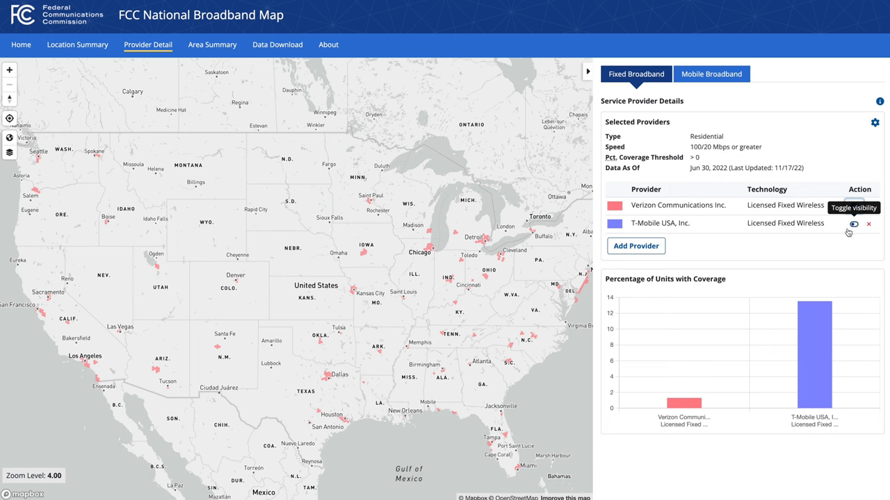
click(854, 225)
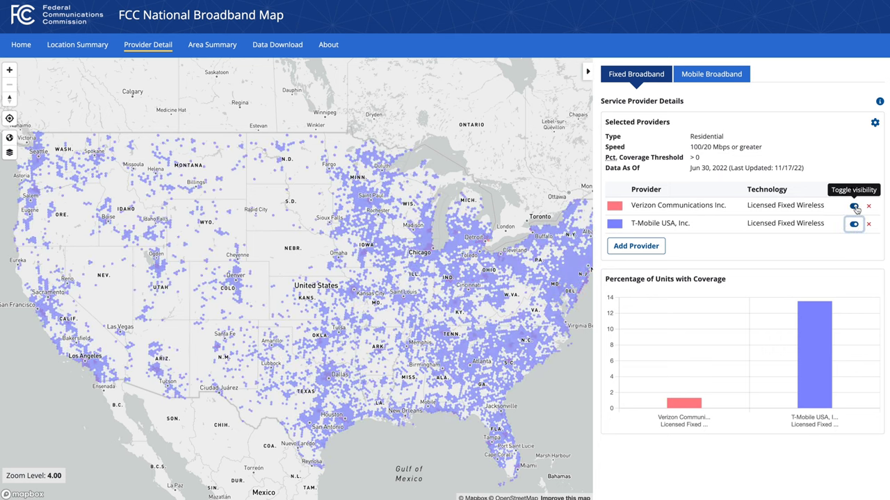
click(854, 206)
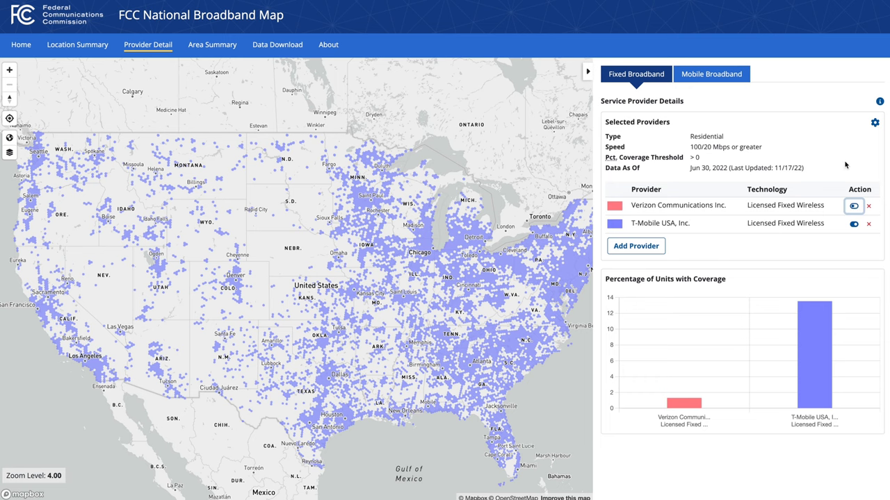
Step: Set the percent coverage threshold for the selected providers to 20
click(875, 123)
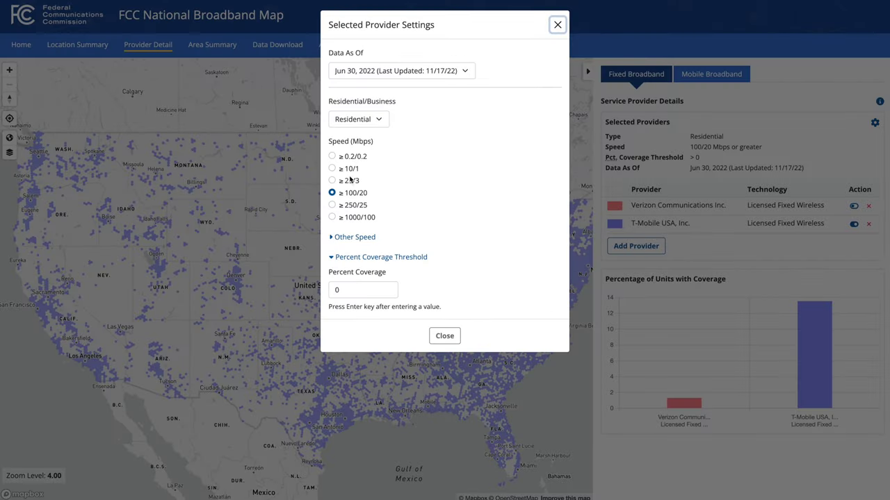
click(345, 289)
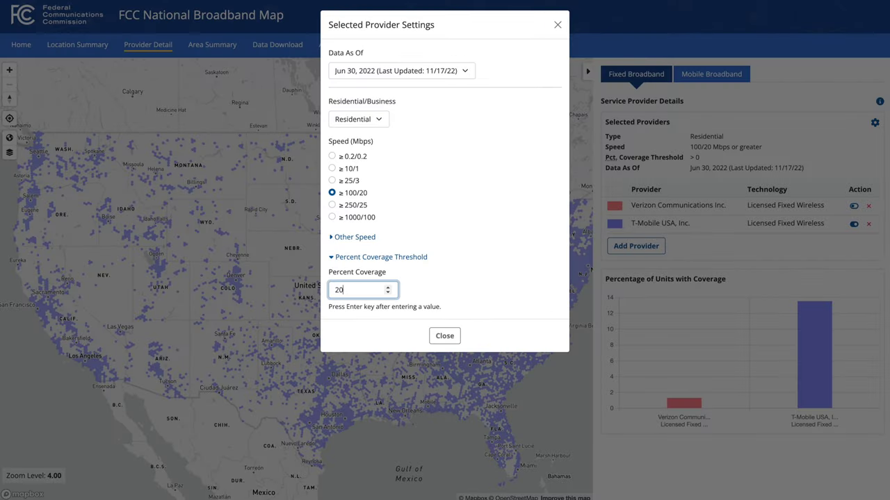
click(444, 336)
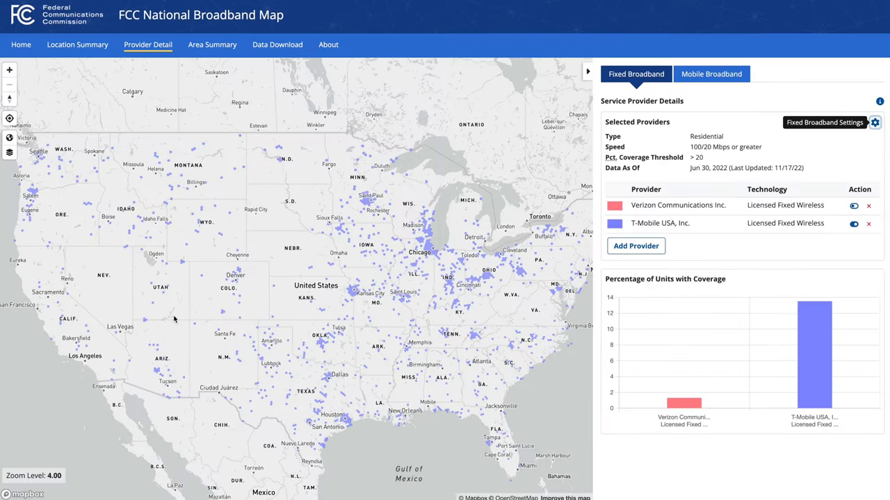
Step: Examine T-Mobile's fixed wireless coverage across the Las Vegas area
double_click(119, 339)
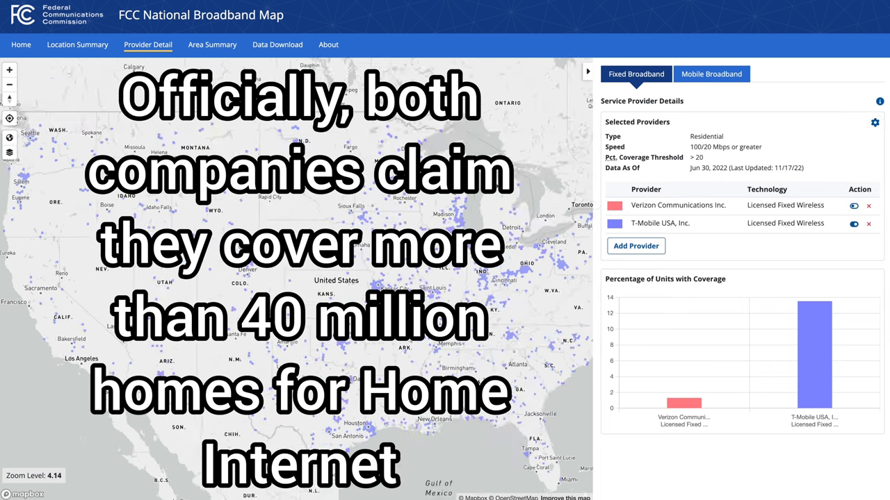
scroll(119, 338, up, 5)
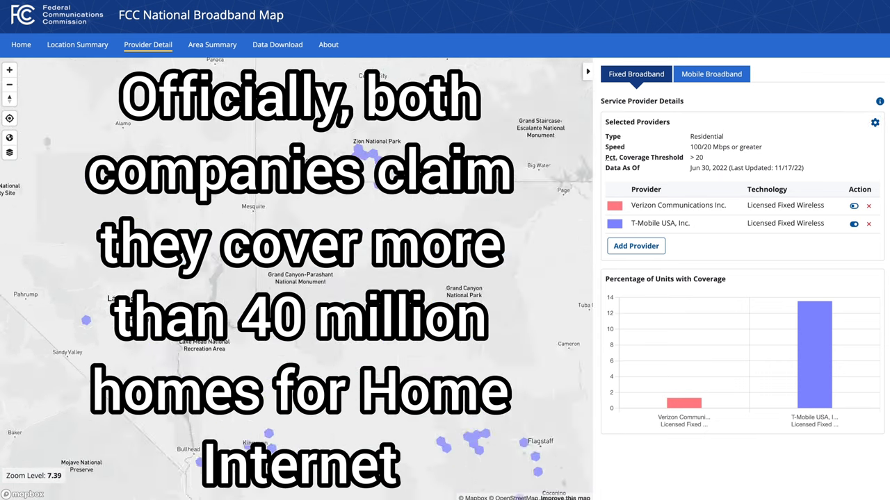
scroll(125, 308, up, 4)
drag(125, 308, 254, 285)
double_click(254, 285)
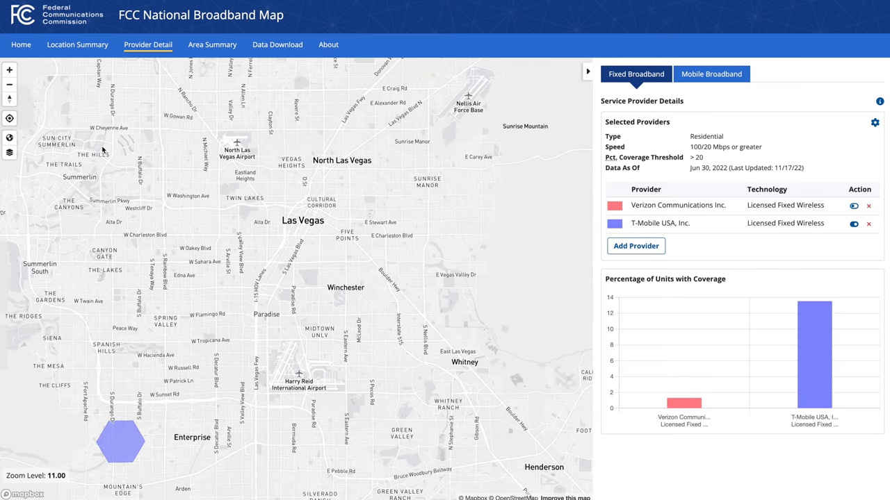
click(9, 85)
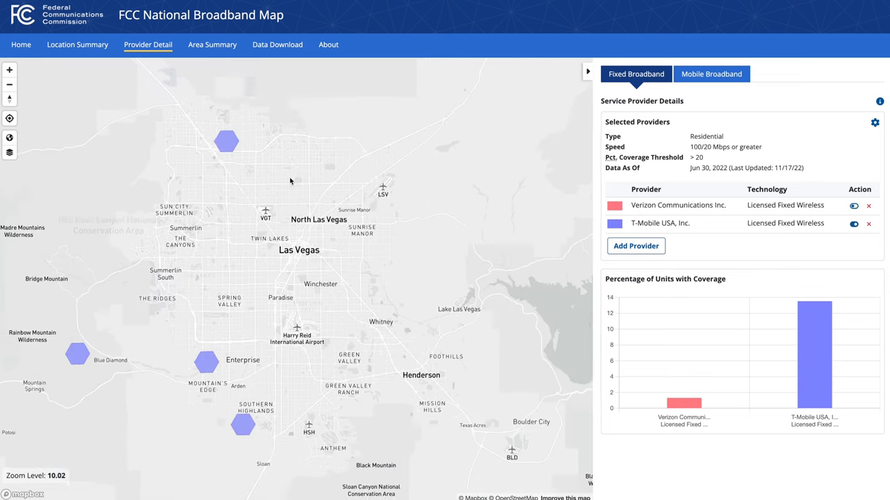
Step: Display Verizon's Las Vegas coverage without T-Mobile's, and restore T-Mobile's so both providers are shown
click(854, 224)
click(853, 206)
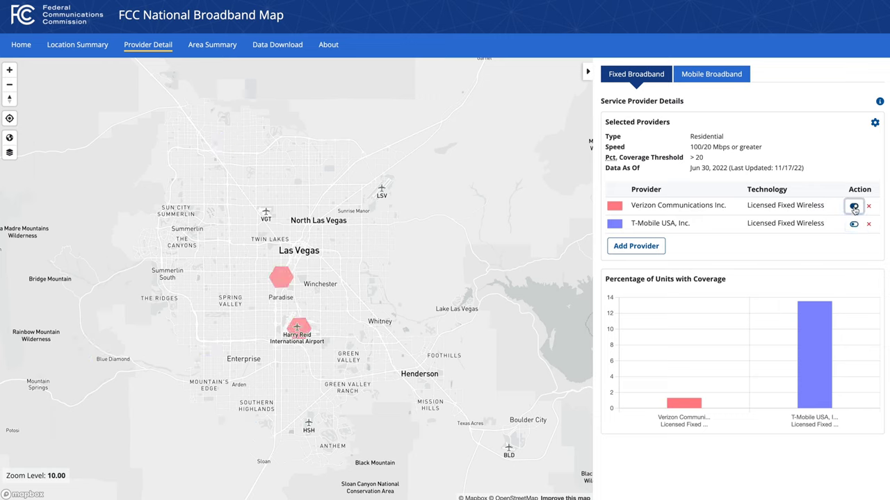
click(853, 225)
Step: Set the percent coverage threshold for the selected providers to 0
click(874, 122)
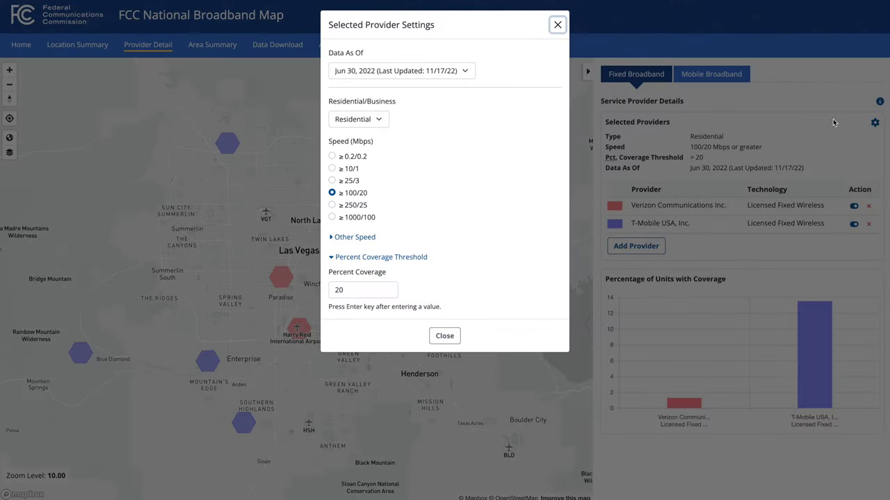
double_click(341, 290)
text(0)
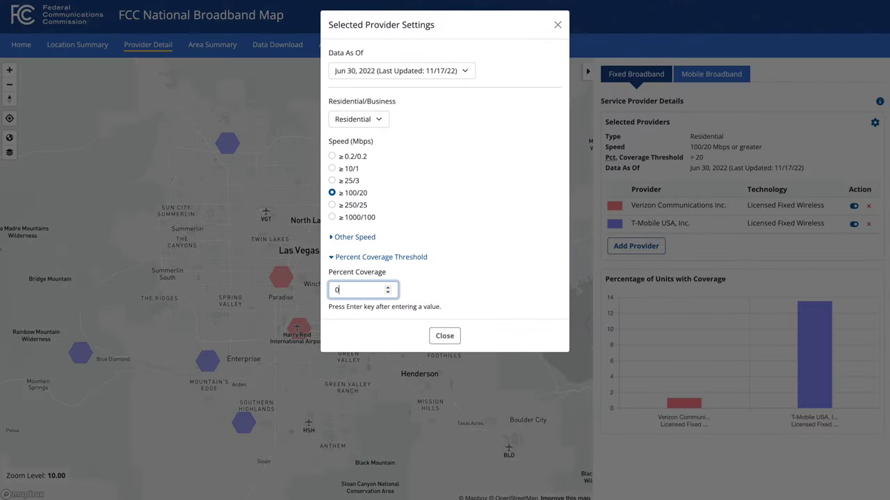
click(445, 336)
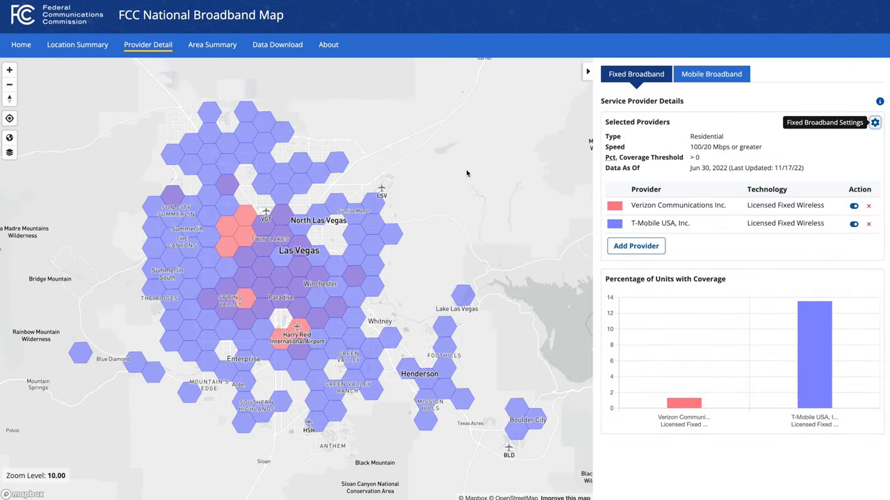
Step: Examine Verizon's and T-Mobile's coverage cells around North Las Vegas Airport and Centennial Hills, and check the map data's as-of date
double_click(317, 201)
double_click(175, 201)
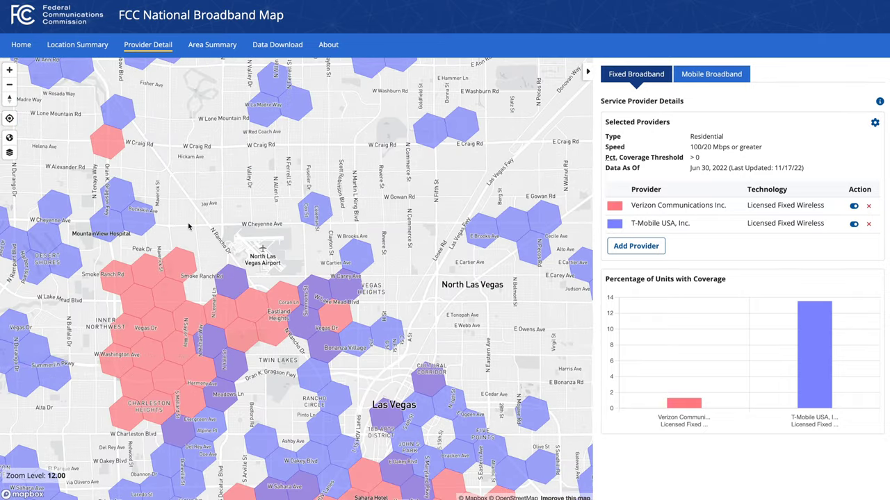
double_click(199, 227)
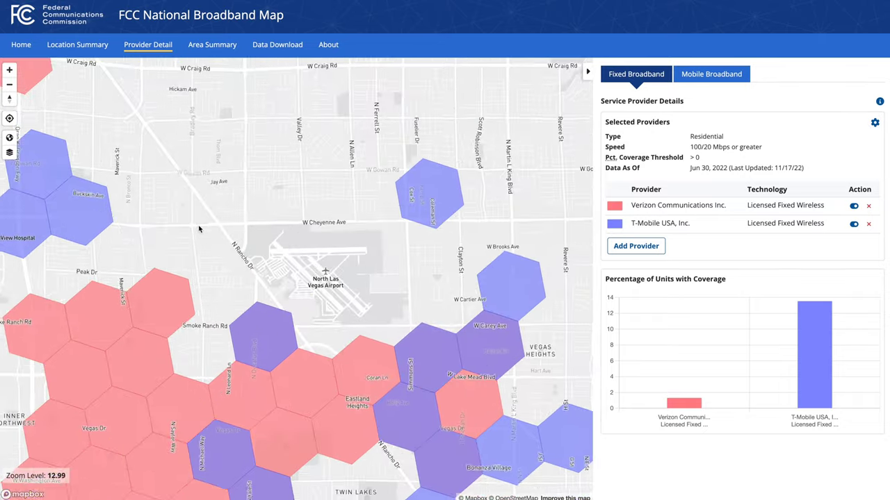
drag(216, 287, 225, 139)
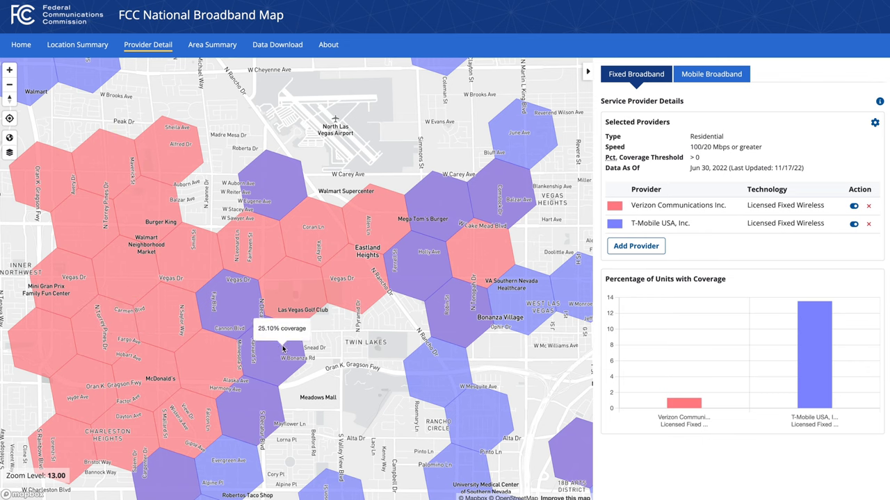
drag(295, 120, 391, 361)
drag(410, 174, 412, 401)
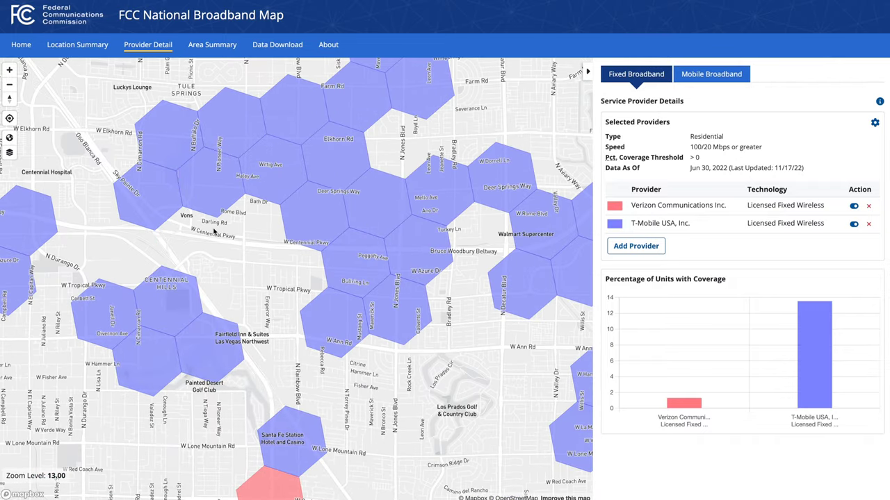
double_click(212, 189)
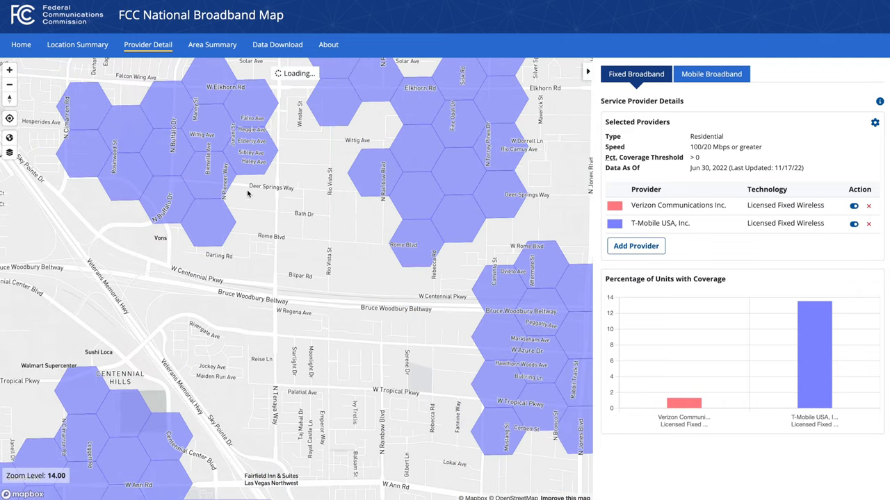
drag(247, 192, 321, 248)
double_click(385, 192)
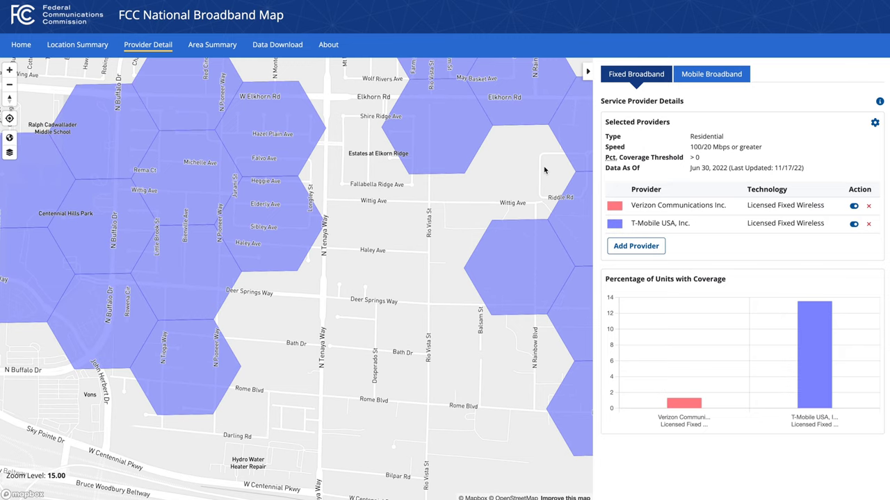
drag(686, 167, 709, 168)
click(709, 168)
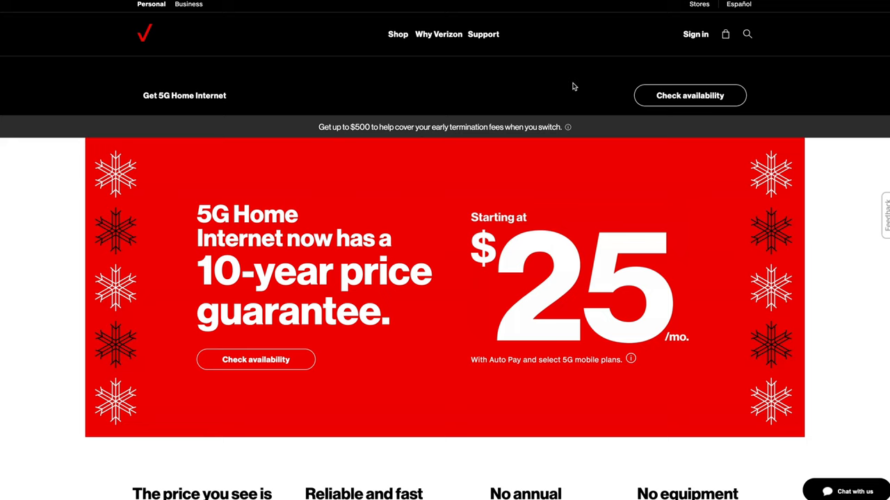
Step: View Verizon's 5G Home Internet address availability check, close it, and open the availability check for T-Mobile Home Internet
click(719, 99)
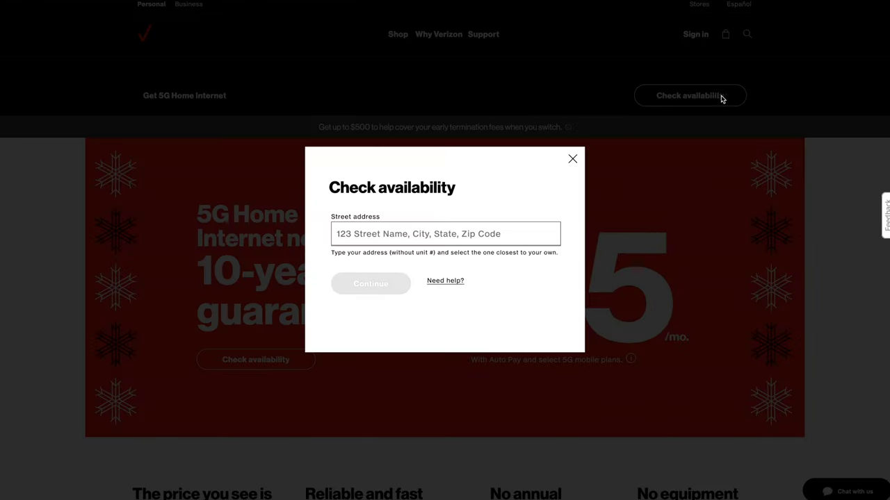
click(573, 161)
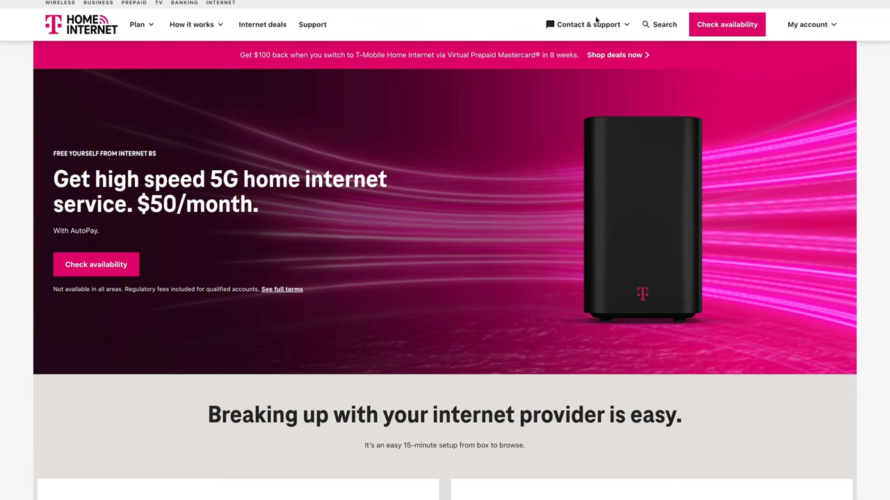
click(730, 26)
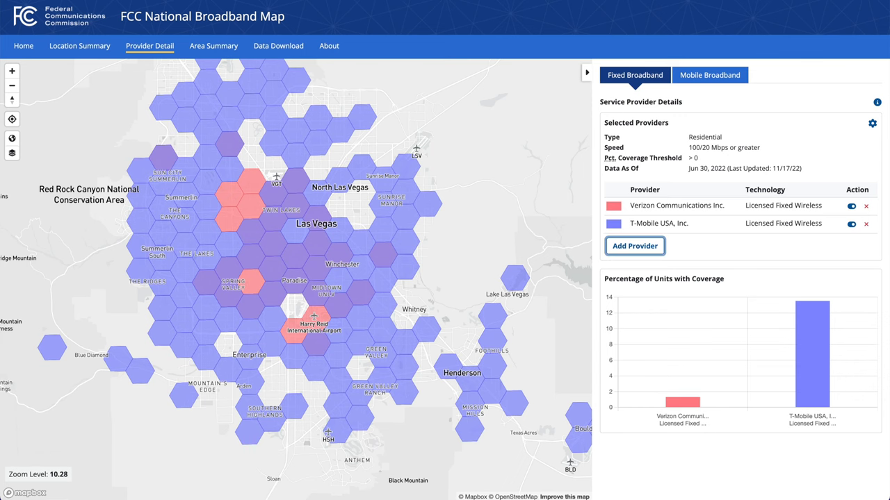
Step: Add WeLink Communications, Inc. with Unlicensed Fixed Wireless technology to the selected providers on the FCC National Broadband Map
click(652, 251)
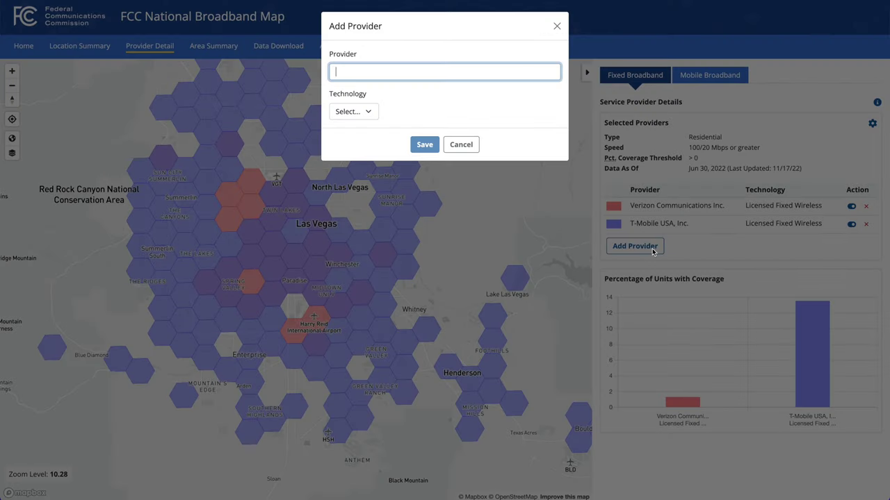
text(wel)
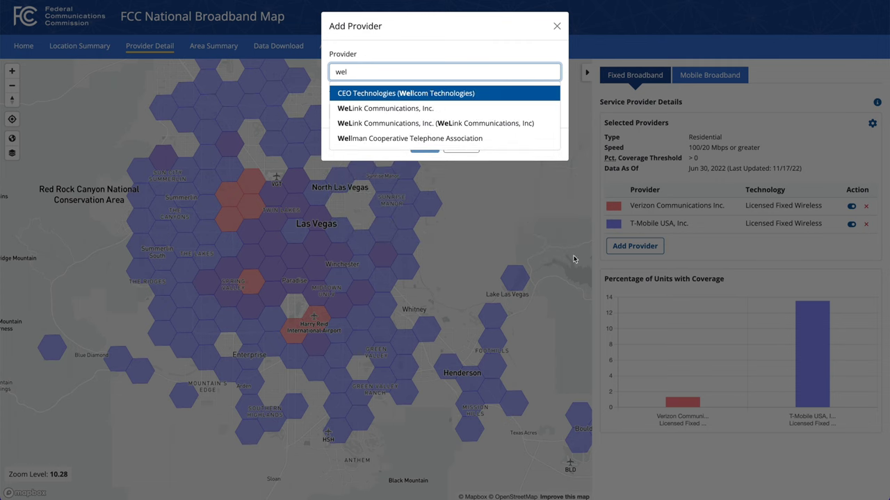
click(435, 109)
click(389, 124)
click(426, 145)
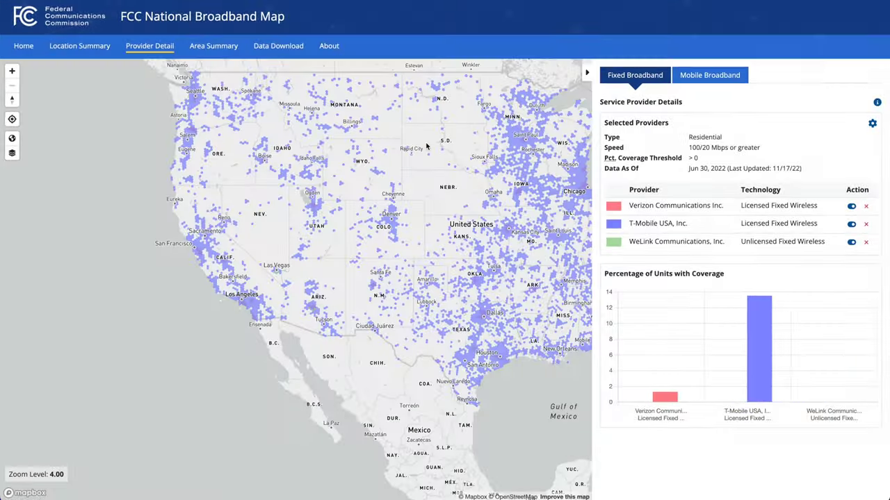
Step: Show only WeLink's coverage in the Las Vegas area by hiding Verizon's and T-Mobile's
scroll(276, 276, up, 10)
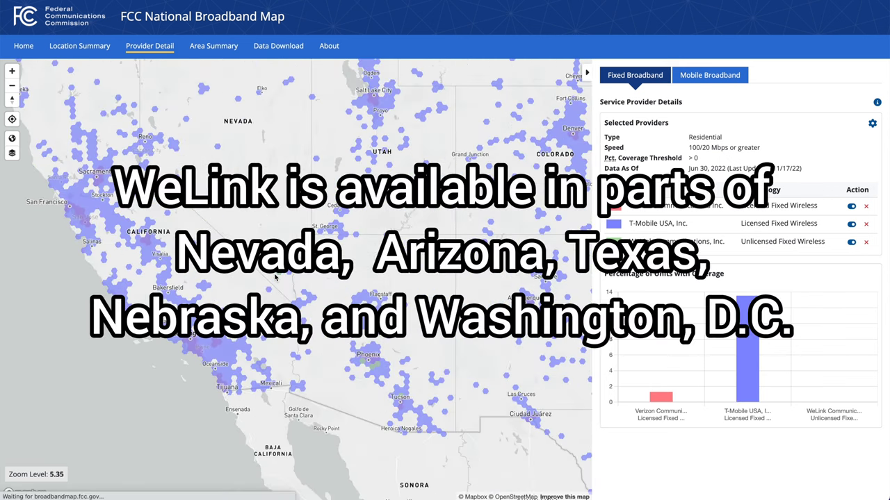
scroll(324, 216, up, 2)
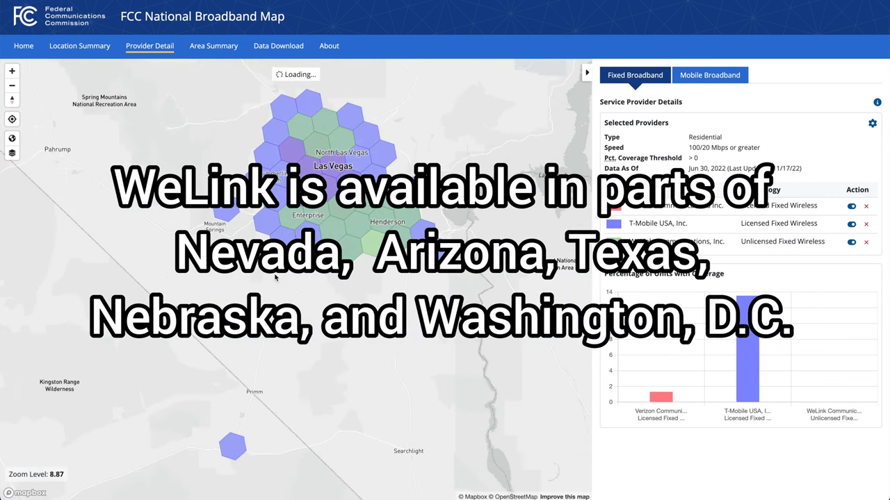
drag(418, 138, 418, 200)
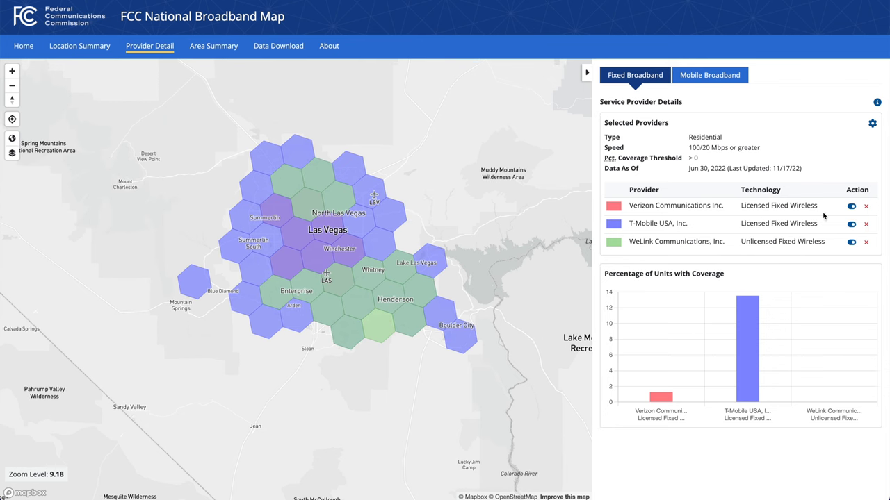
click(850, 207)
click(851, 224)
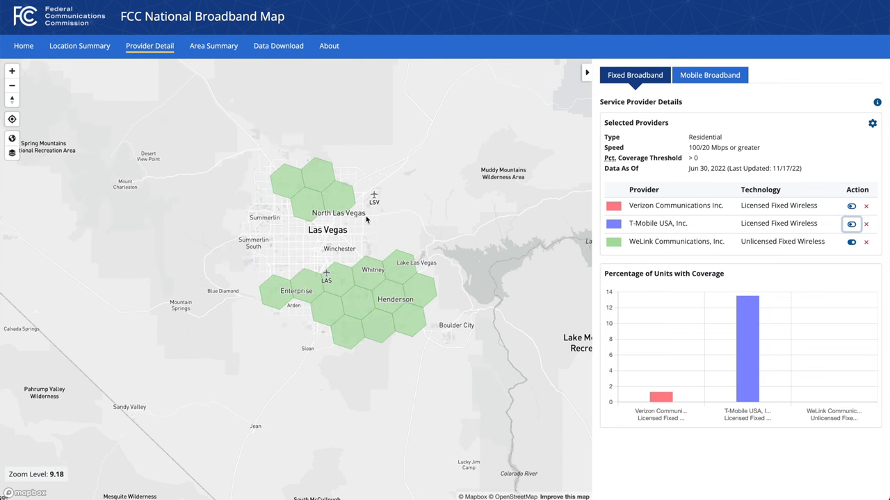
Step: Examine WeLink's coverage across Las Vegas, down to the streets around W Lone Mountain Rd, and check the map data's as-of date
scroll(272, 229, up, 4)
drag(333, 192, 236, 205)
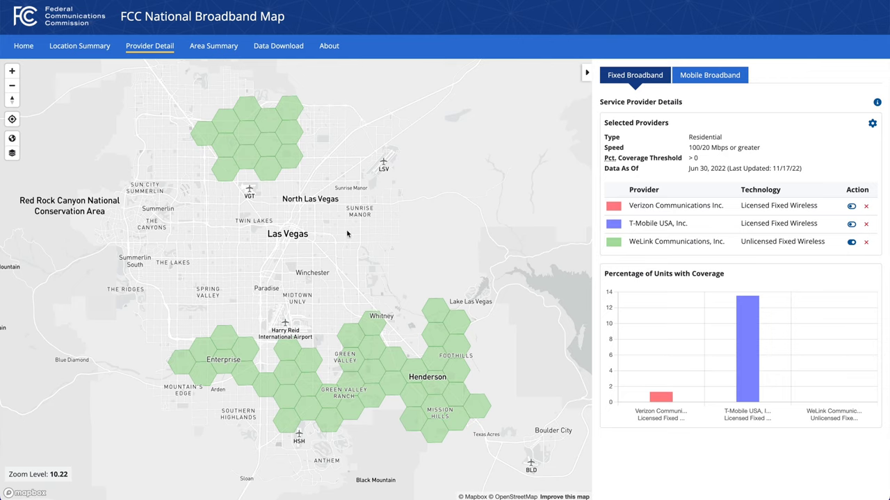
mouse_move(223, 143)
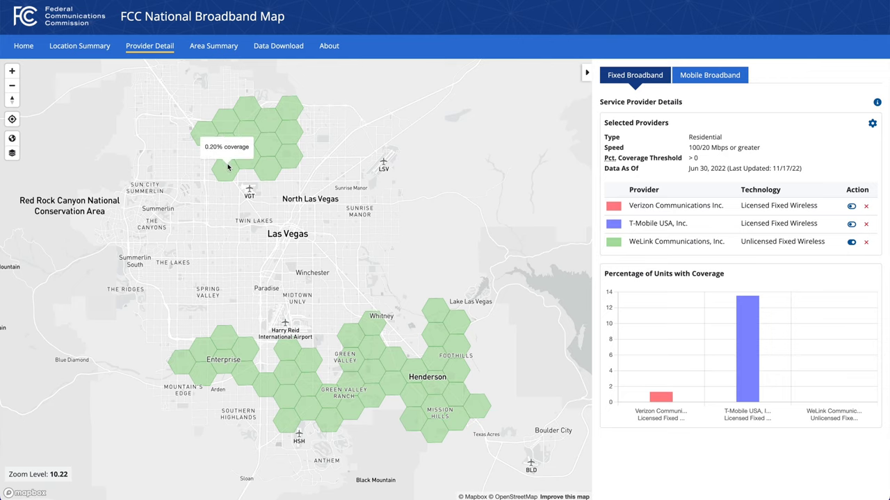
scroll(231, 161, up, 3)
scroll(266, 146, up, 2)
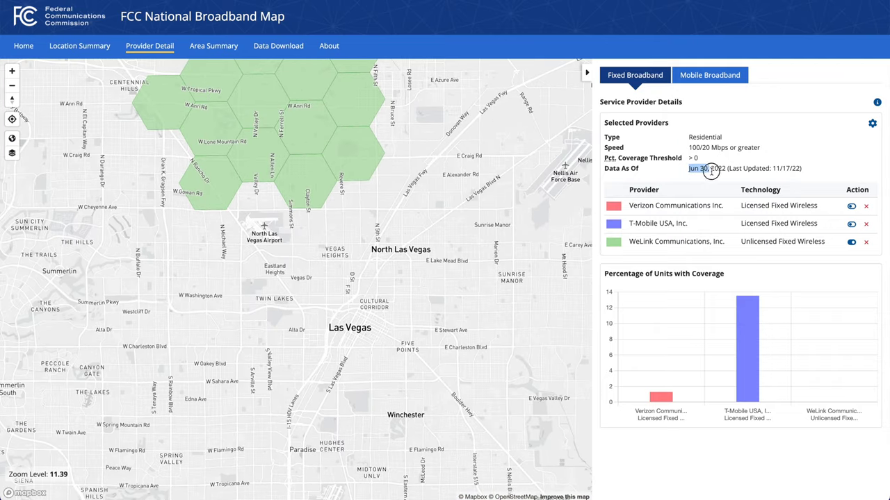
scroll(151, 153, up, 10)
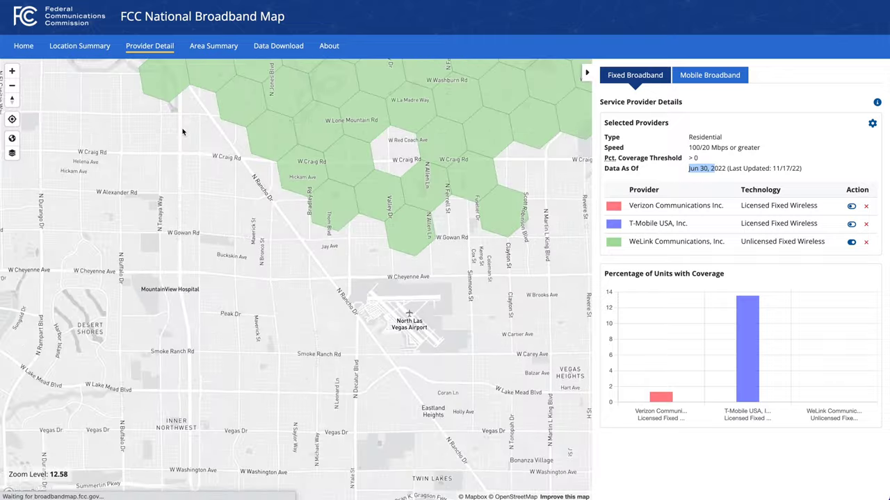
drag(392, 165, 99, 335)
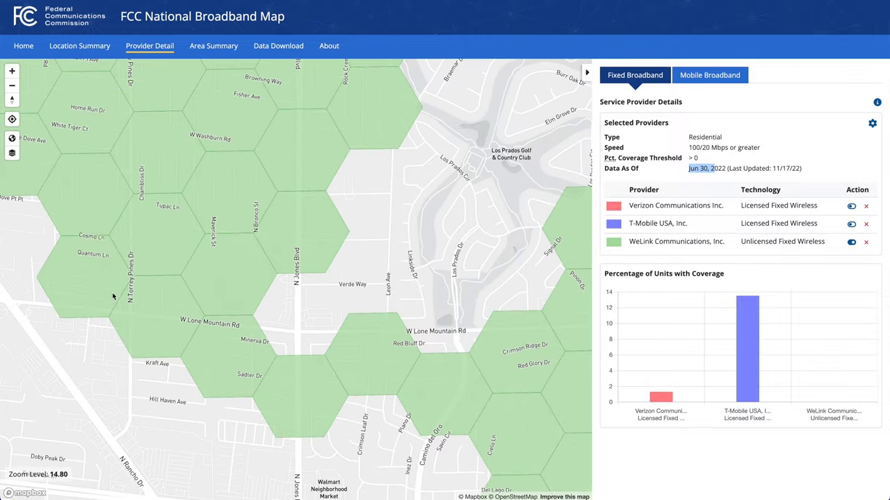
scroll(109, 203, up, 4)
scroll(241, 208, up, 3)
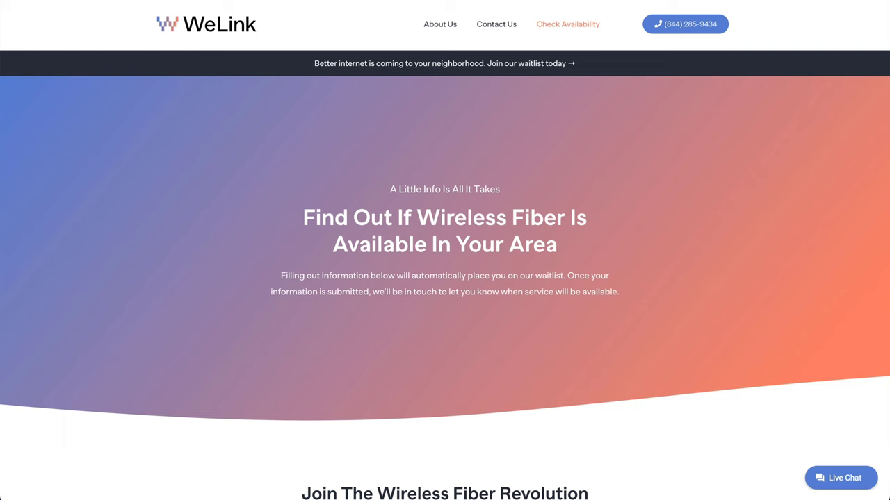
Step: Review the fields of the availability and waitlist form on WeLink's website
scroll(621, 278, down, 6)
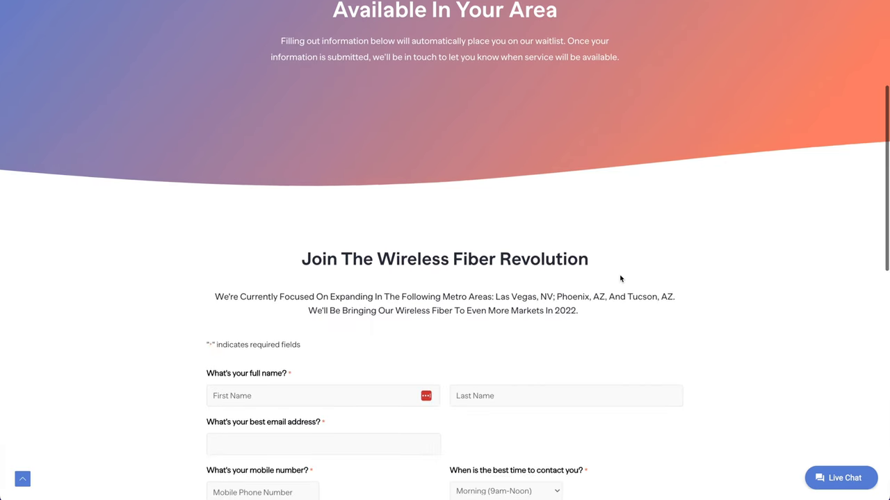
scroll(606, 217, down, 2)
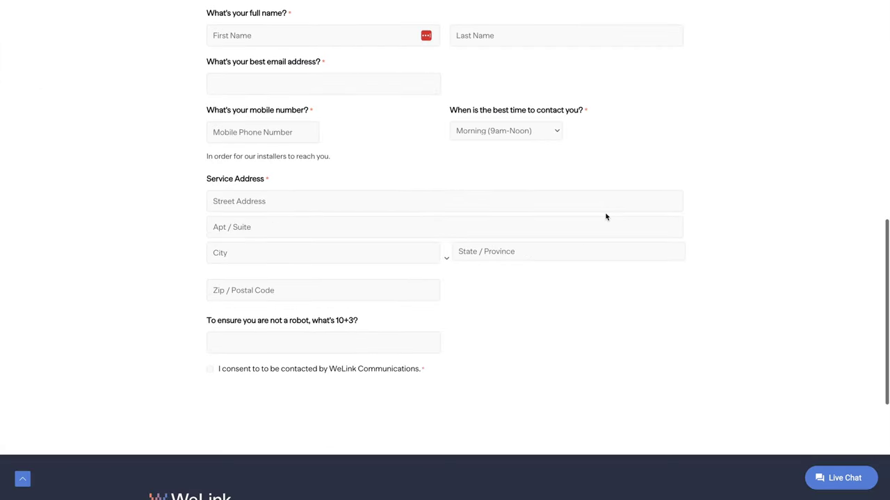
scroll(568, 163, up, 1)
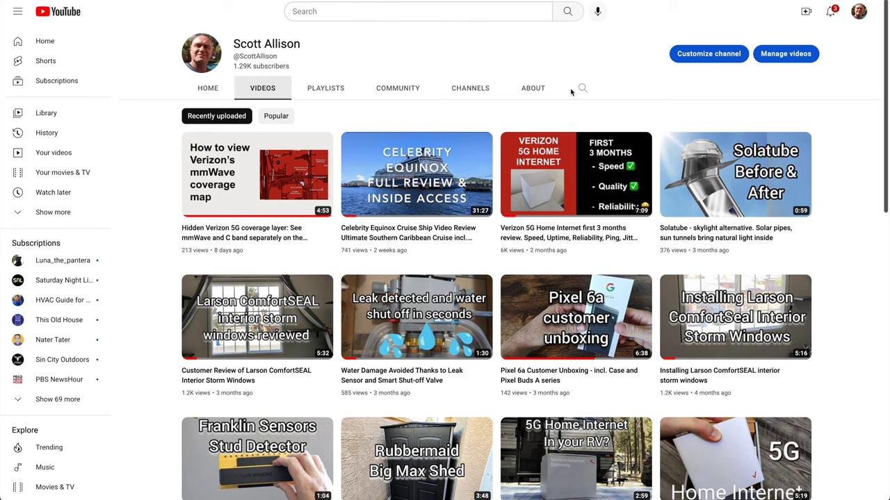
Step: Browse the channel's recently uploaded videos on YouTube
scroll(825, 169, down, 1)
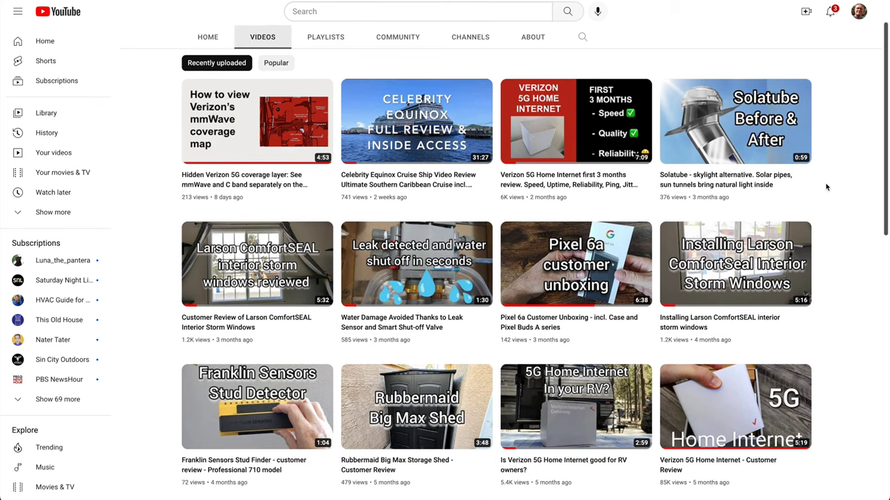